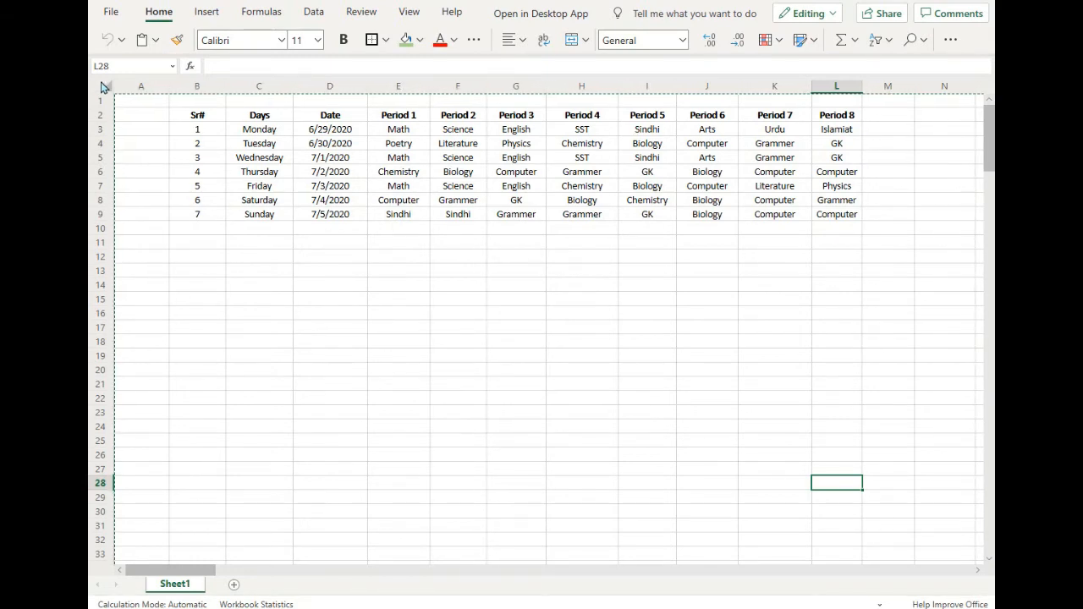
- Fill the entire sheet with white to hide its gridlines
click(104, 88)
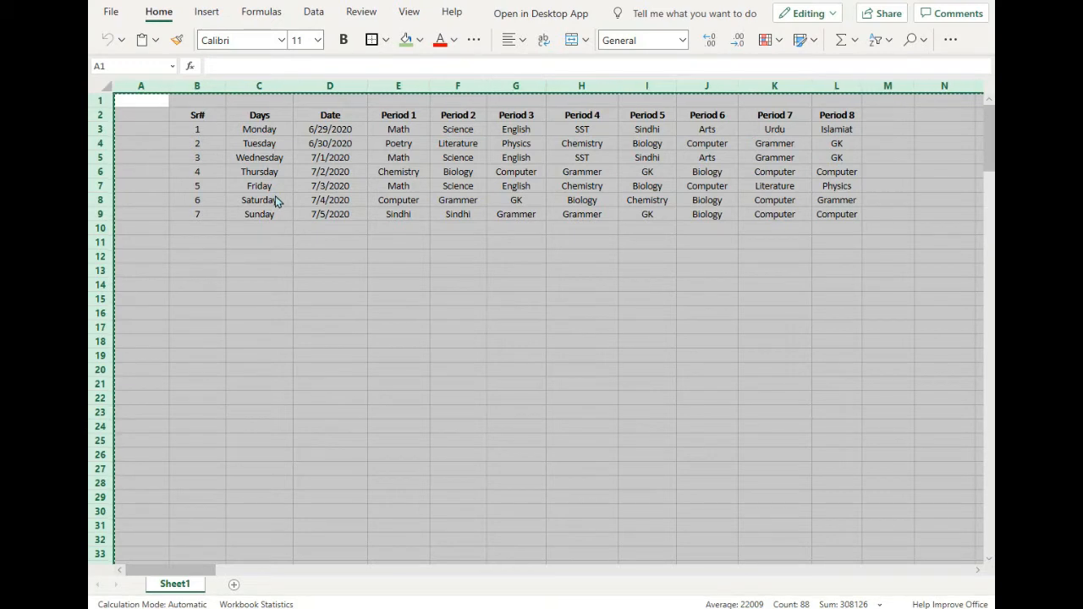
click(421, 41)
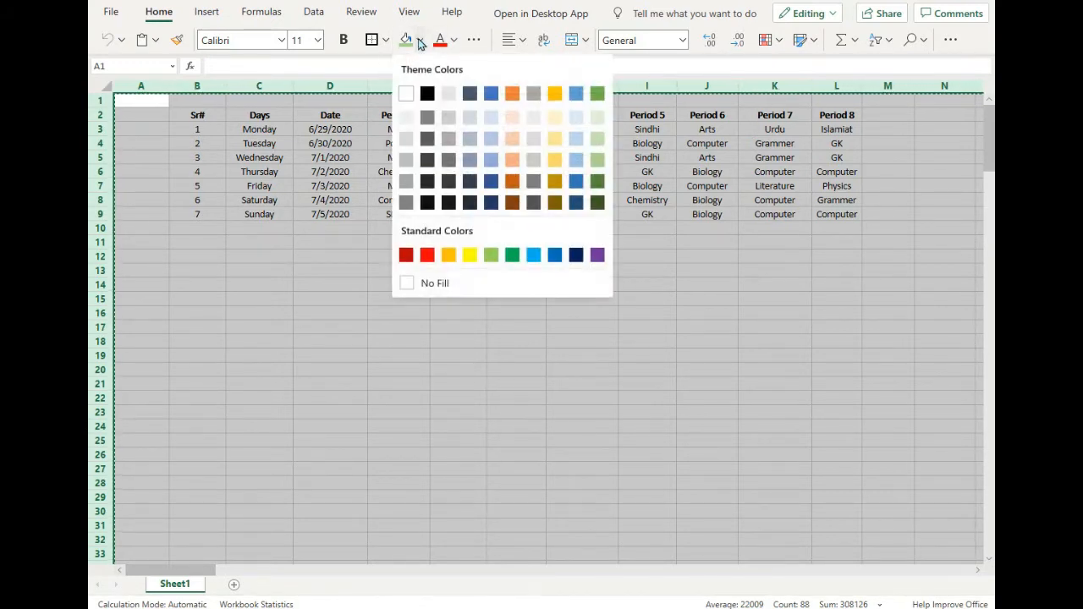
click(407, 94)
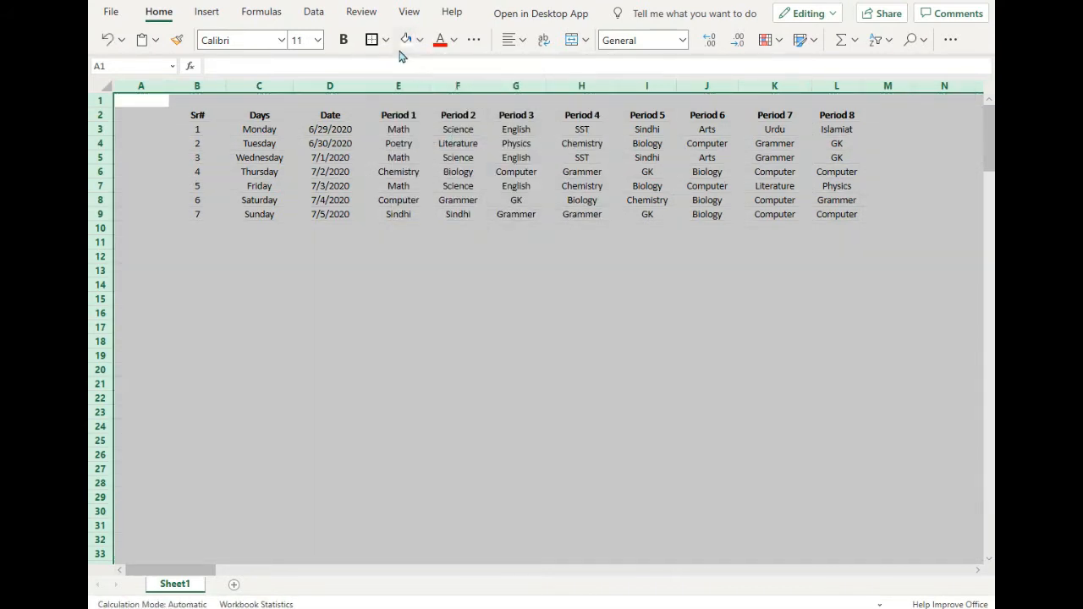
click(349, 186)
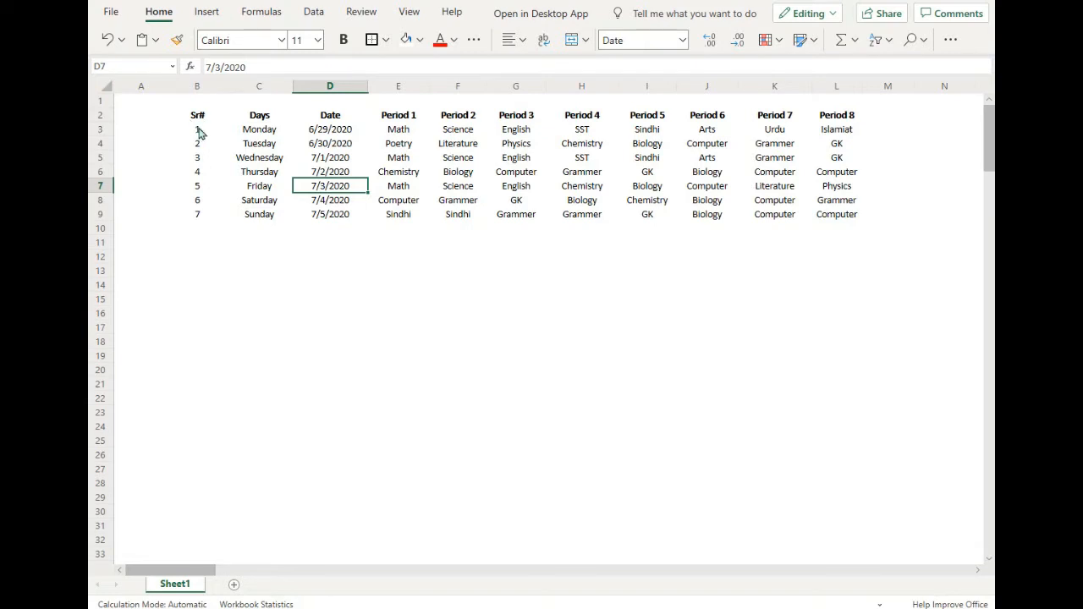
- Remove the fill from the timetable's data cells B3:L9
drag(200, 132, 846, 218)
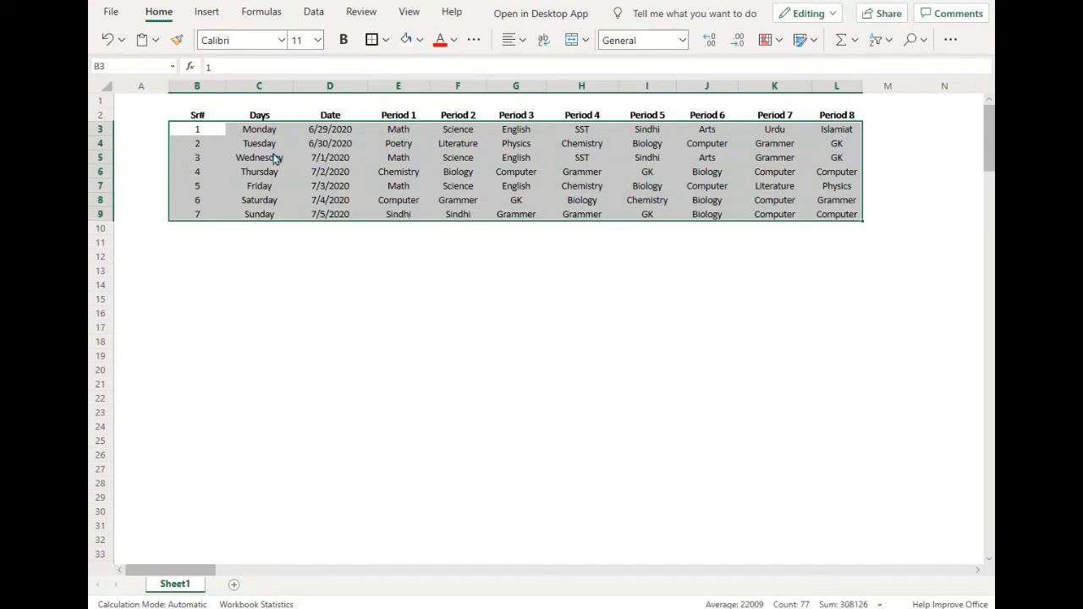
click(386, 42)
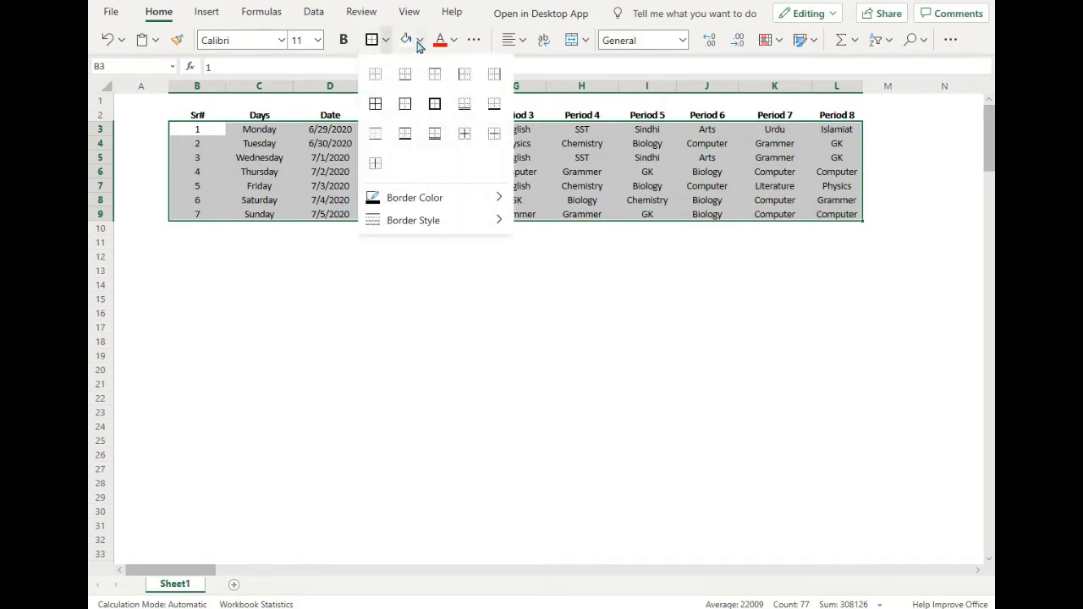
click(420, 43)
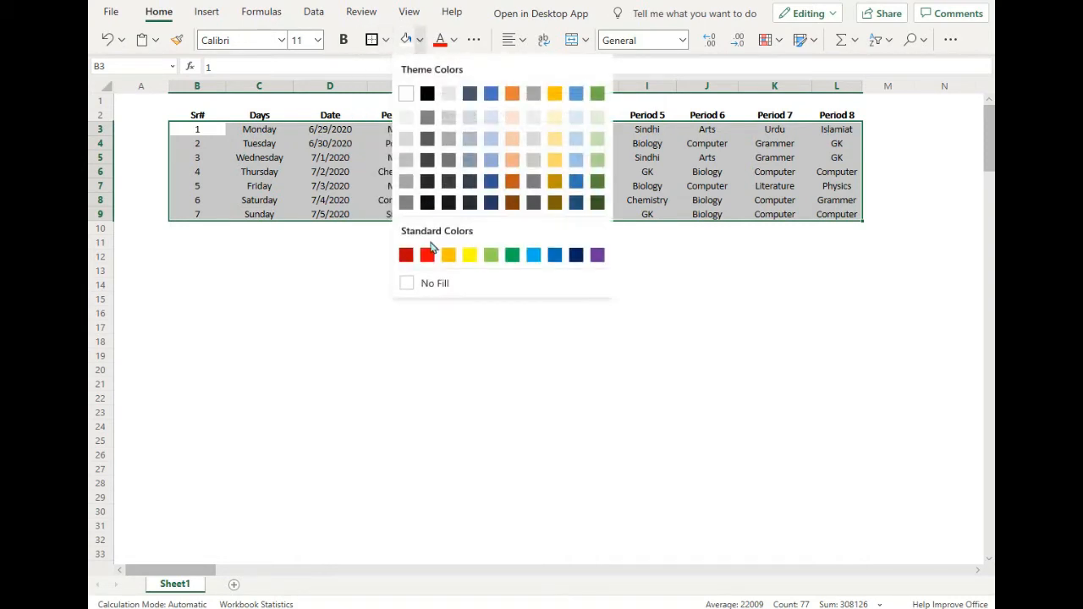
click(436, 284)
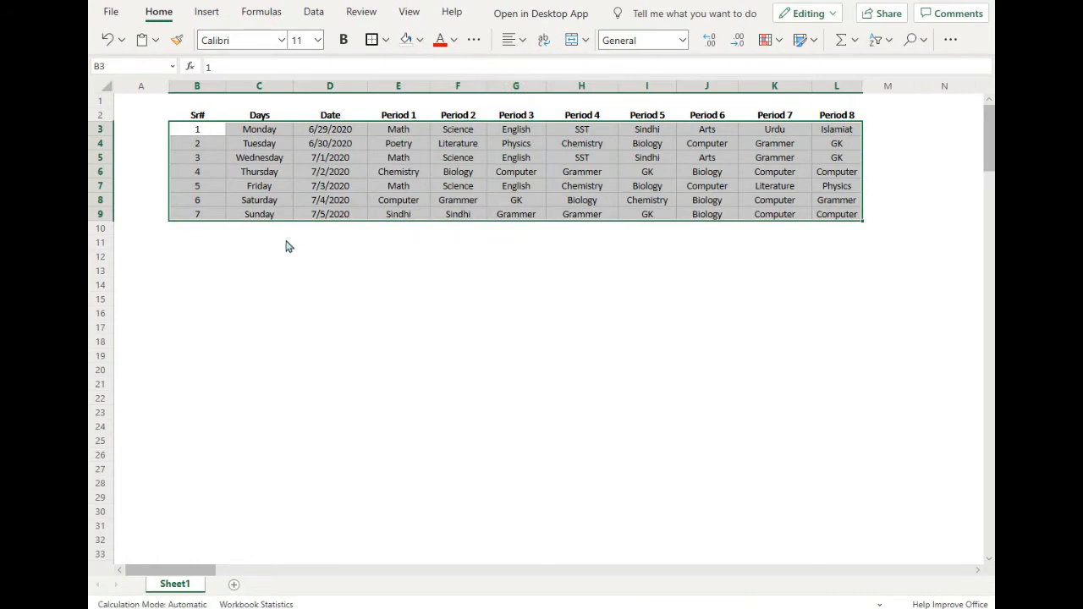
click(288, 244)
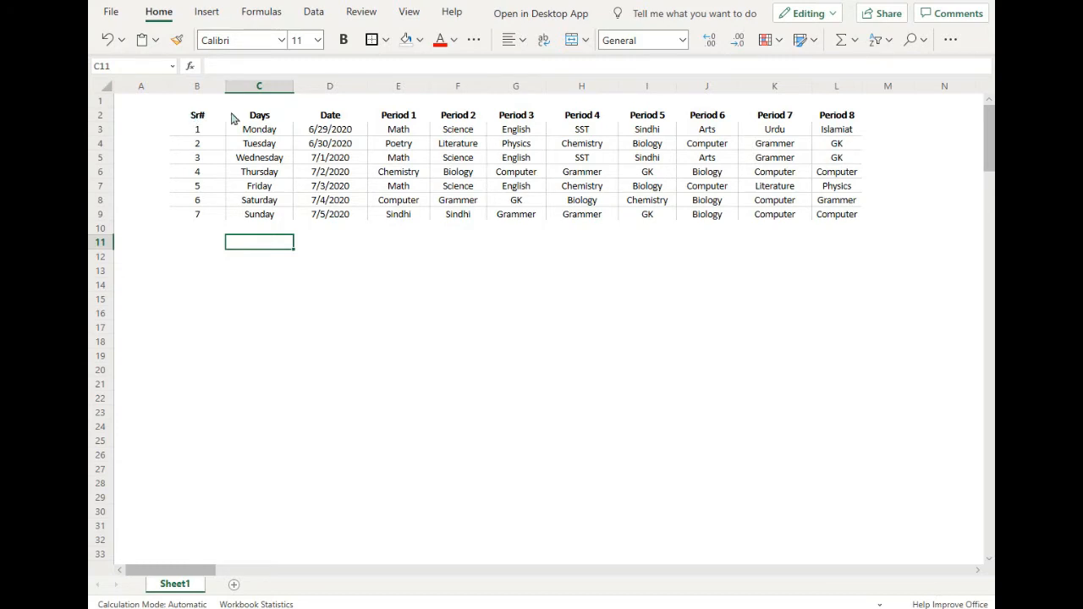
- Apply a thick outside border around the timetable, B2:L9
drag(207, 115, 859, 216)
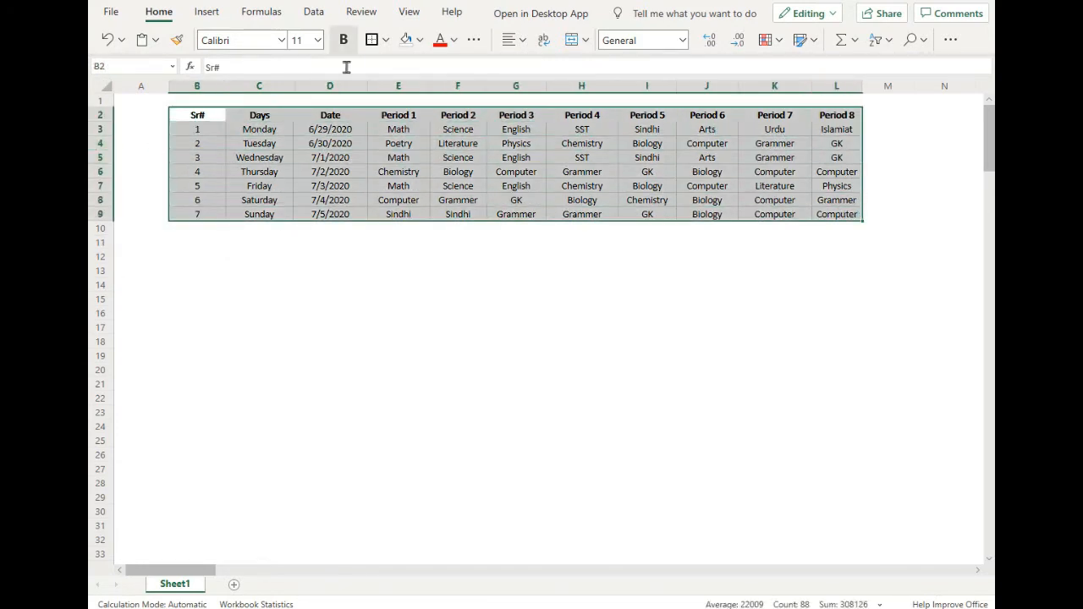
click(385, 43)
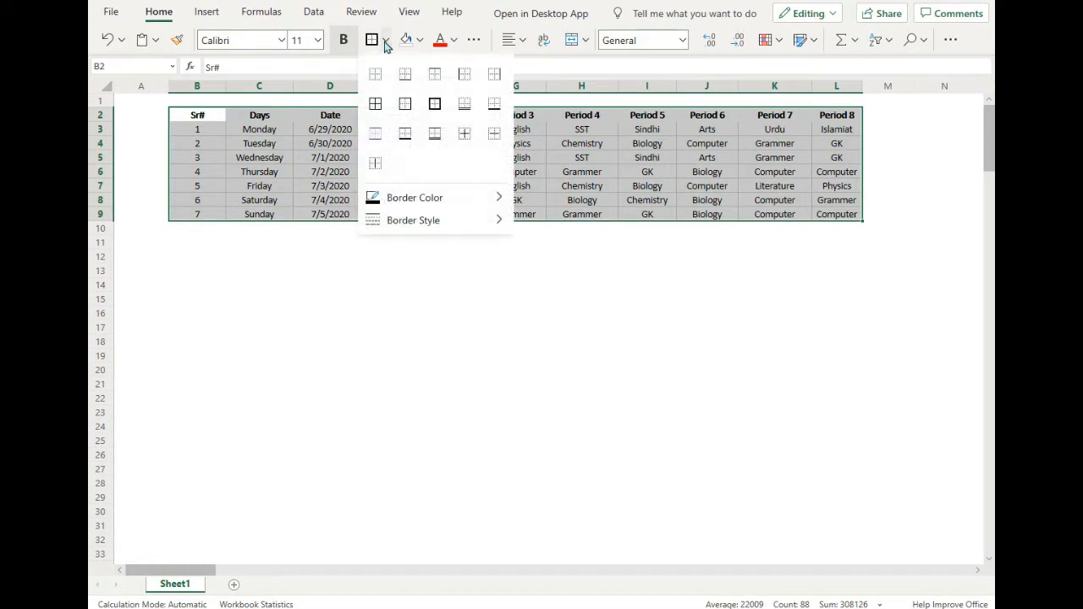
click(435, 110)
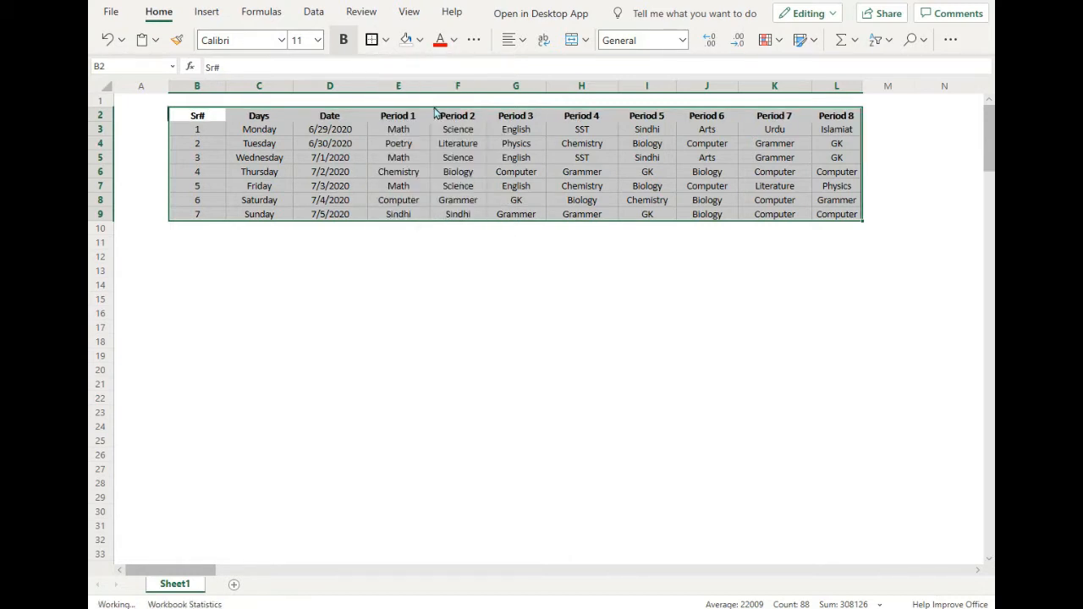
click(421, 248)
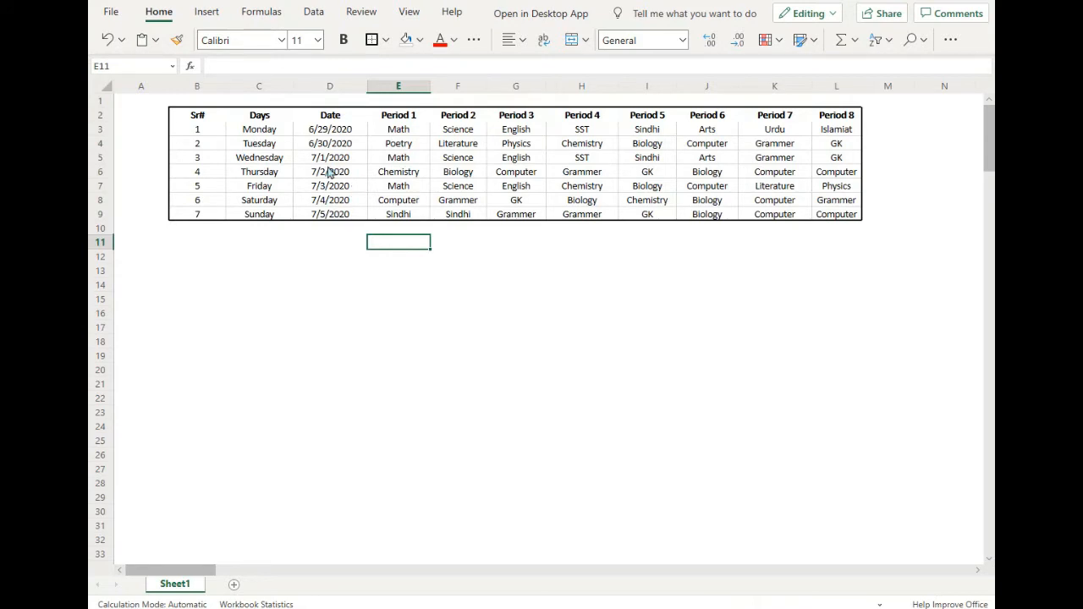
- Fill the timetable's header row, B2:L2, with a light green theme color
drag(197, 117, 834, 118)
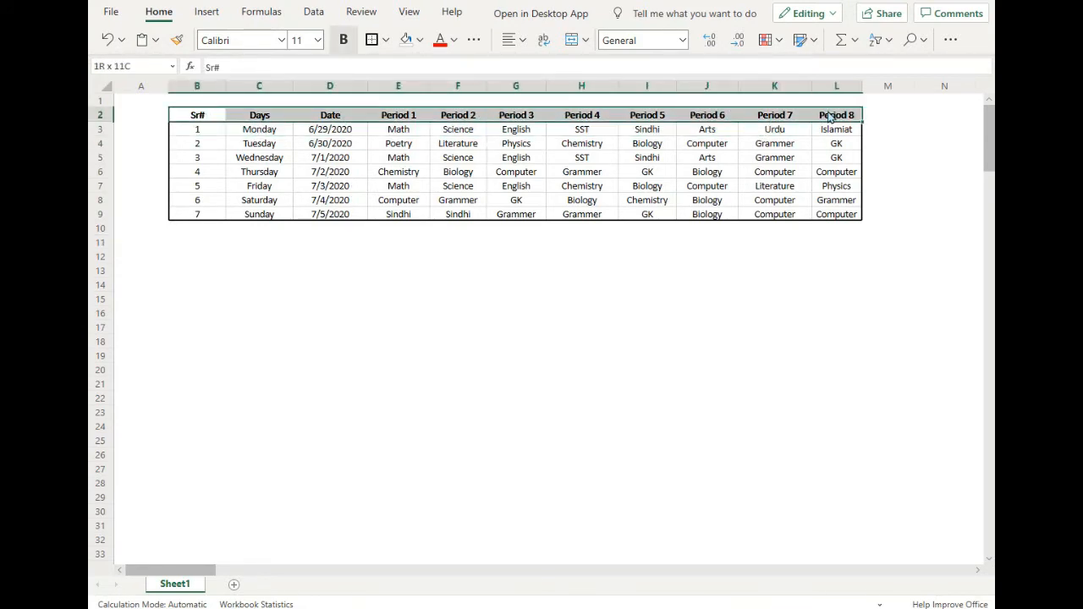
click(420, 41)
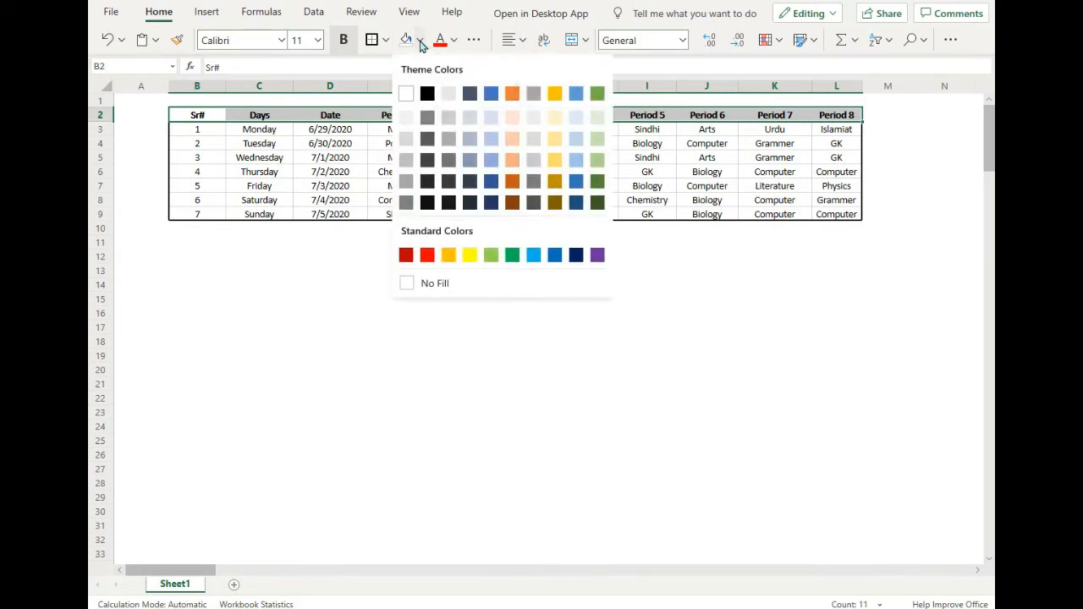
click(598, 162)
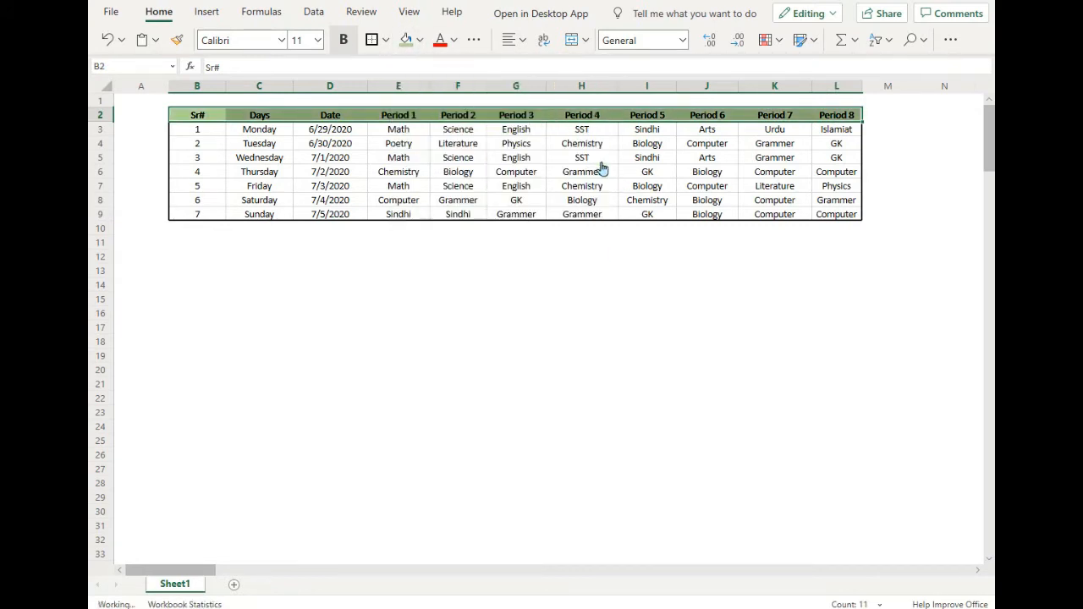
click(330, 172)
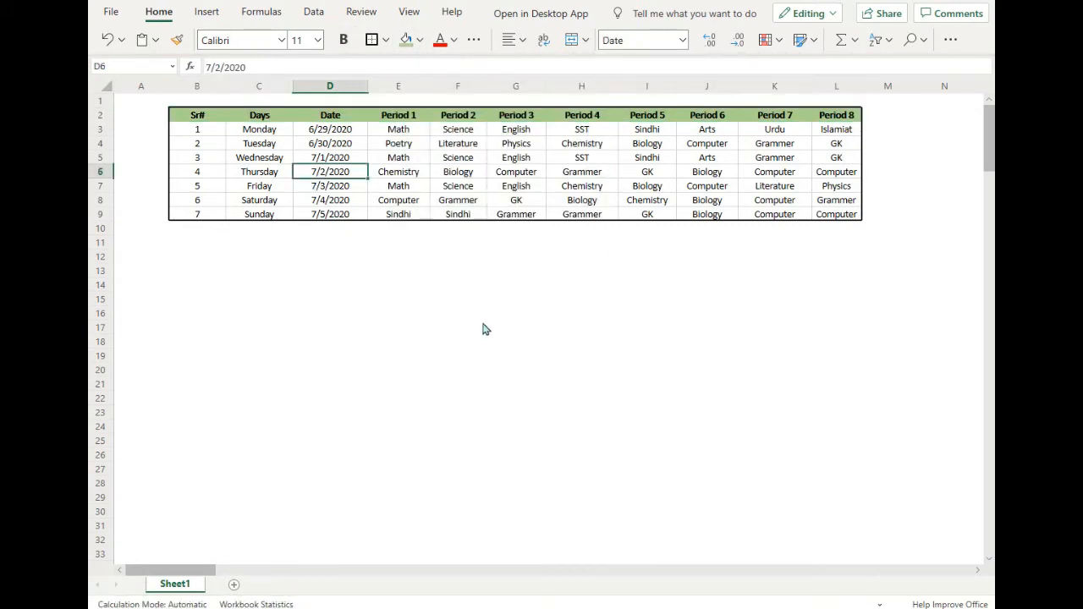
click(183, 117)
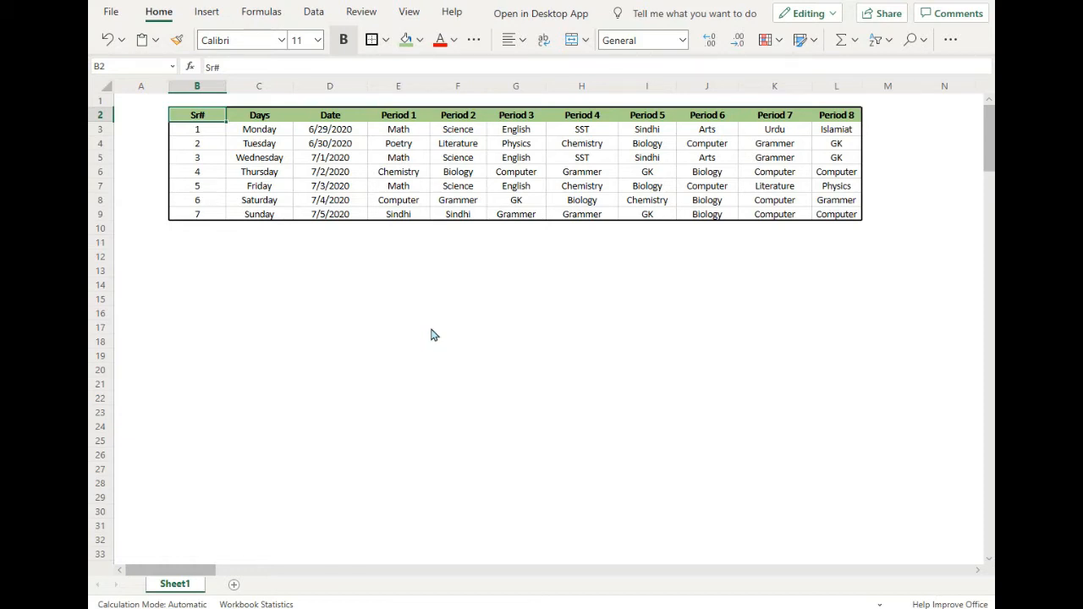
click(364, 203)
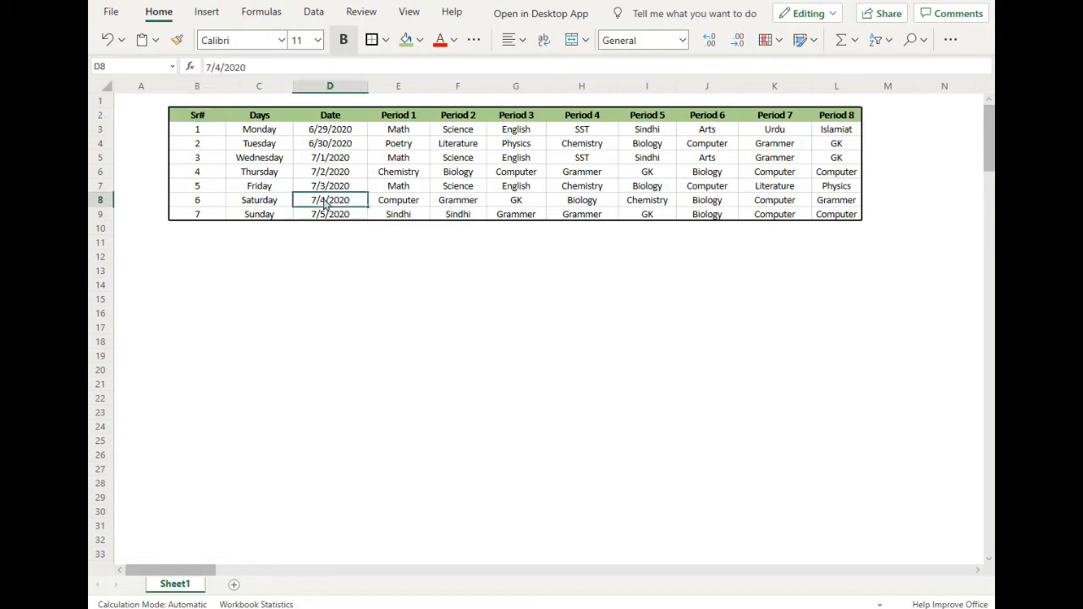
click(193, 105)
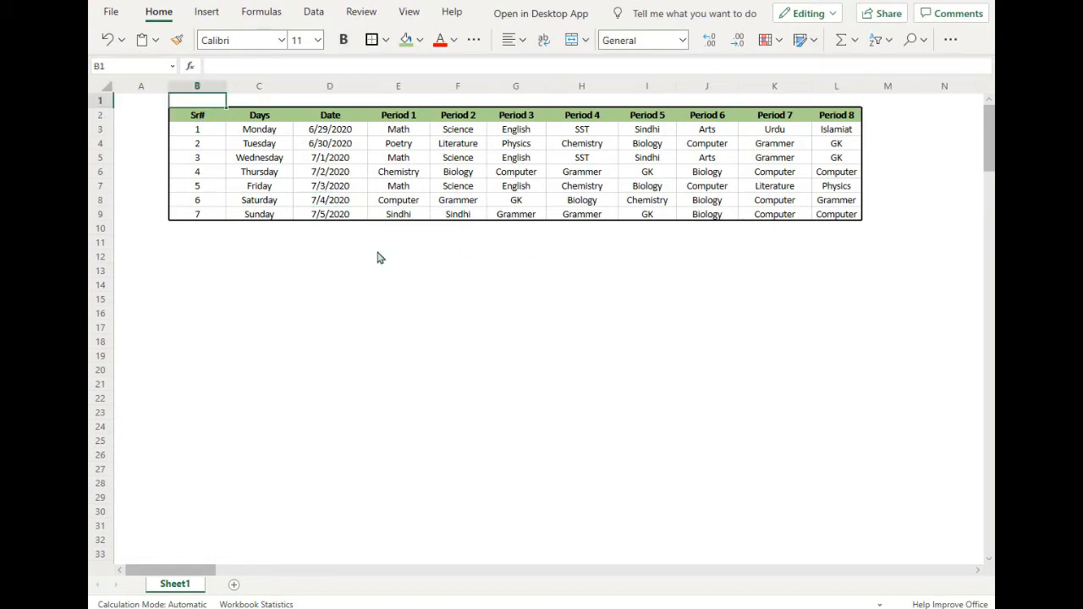
key(Down)
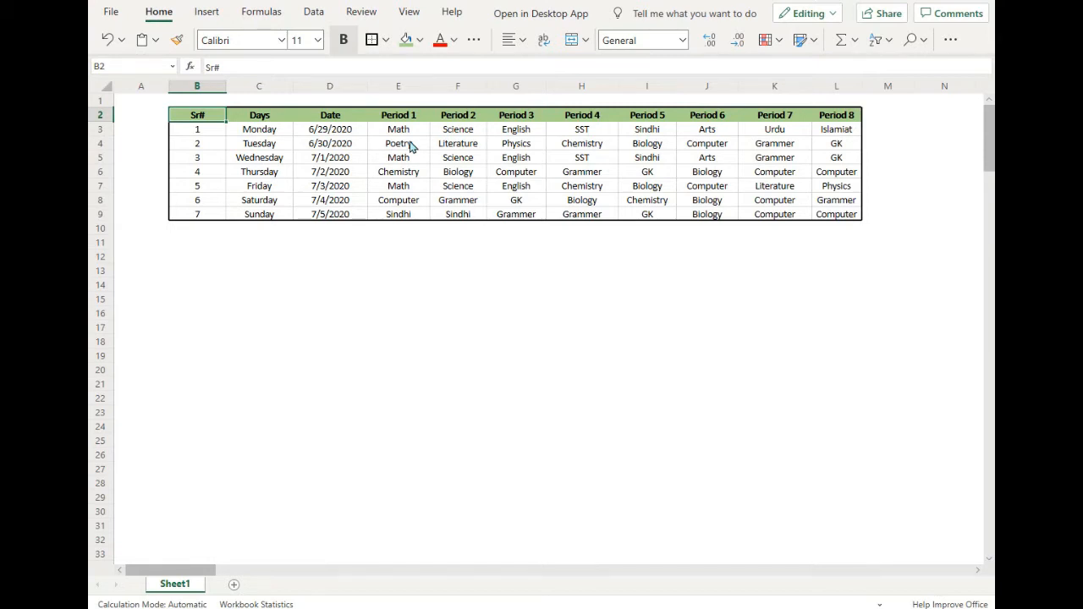
- Copy the whole of Sheet1 and paste it over all cells of a new sheet
click(104, 89)
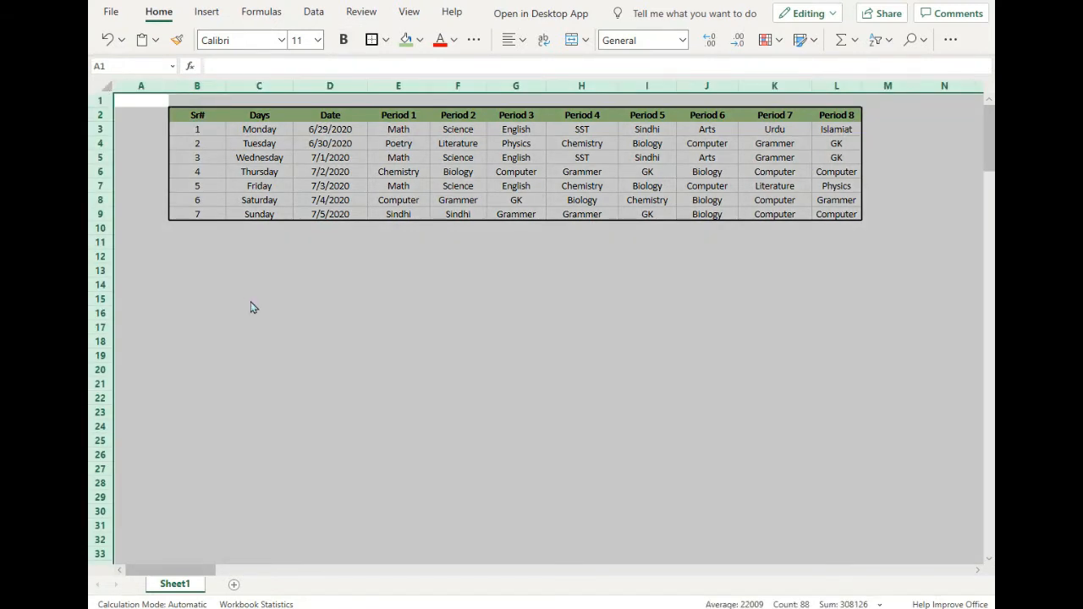
key(ctrl+c)
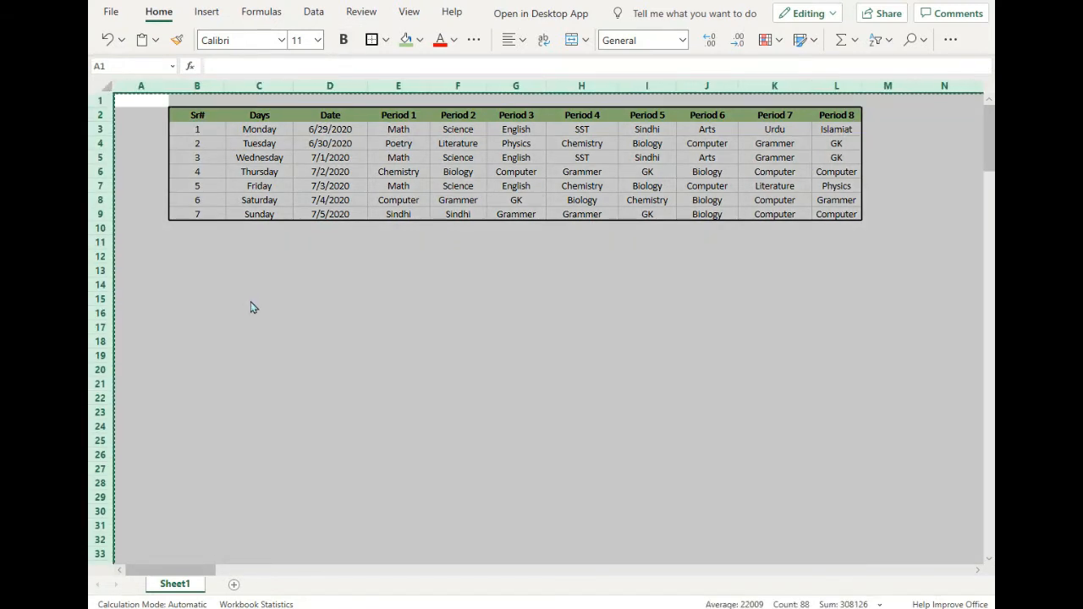
click(234, 584)
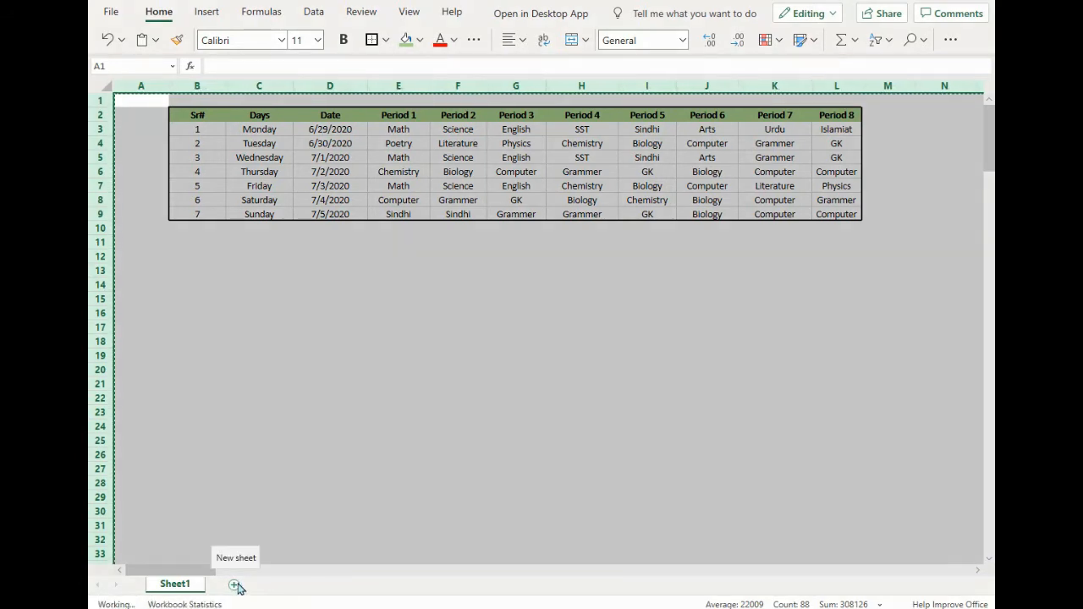
click(107, 90)
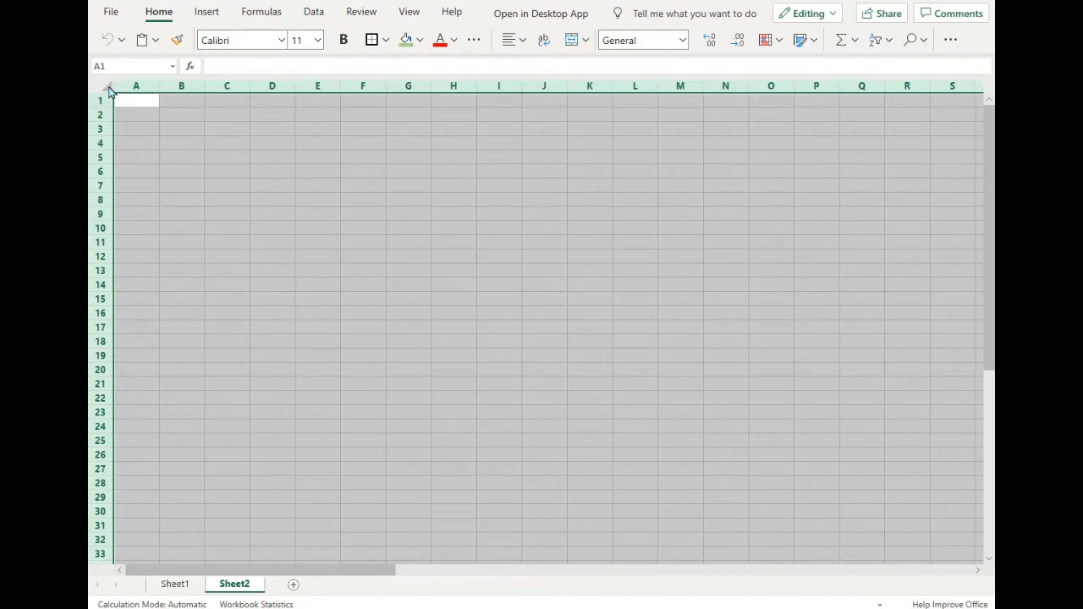
key(ctrl+v)
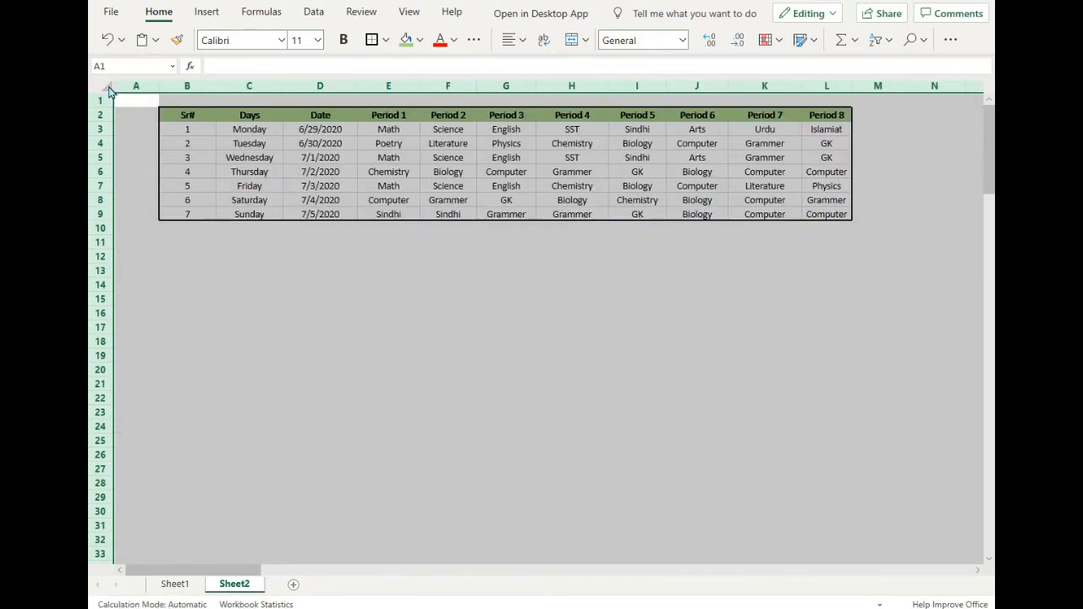
click(253, 180)
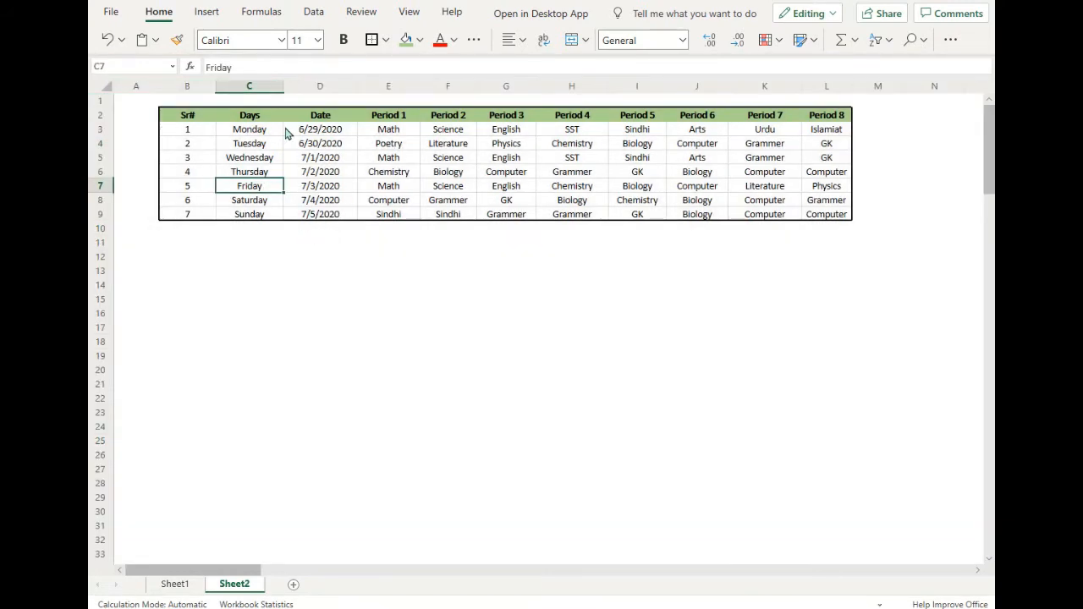
- Set all cells of Sheet2 to no fill
click(108, 91)
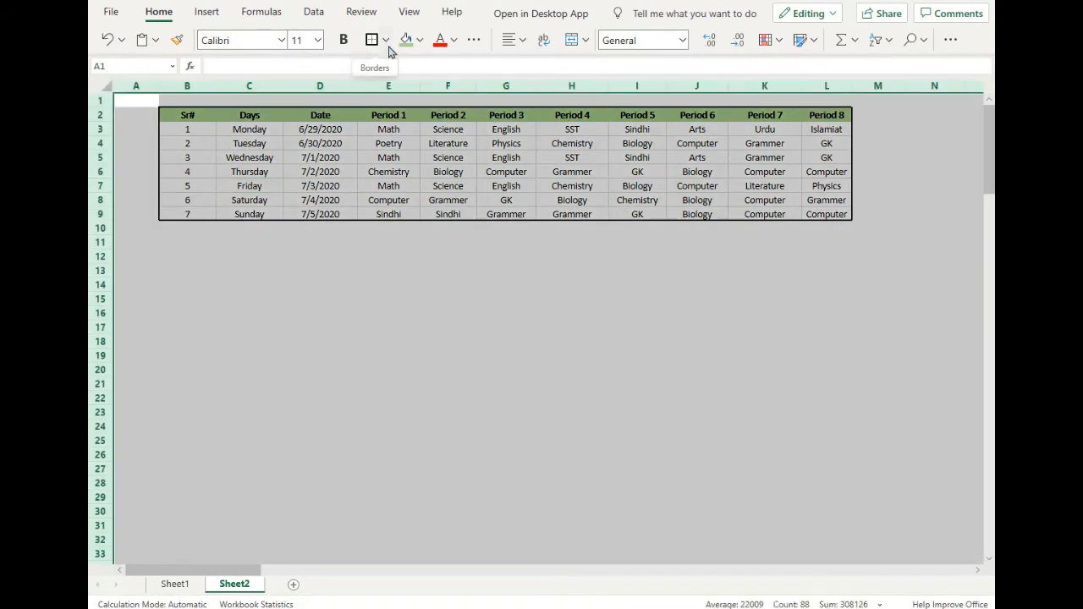
click(420, 40)
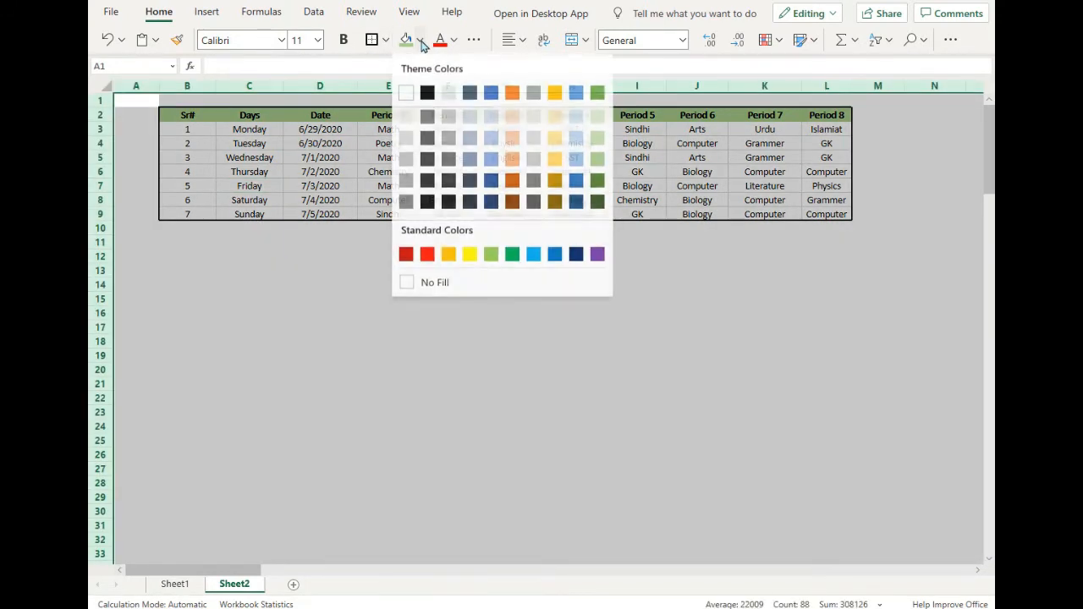
click(406, 285)
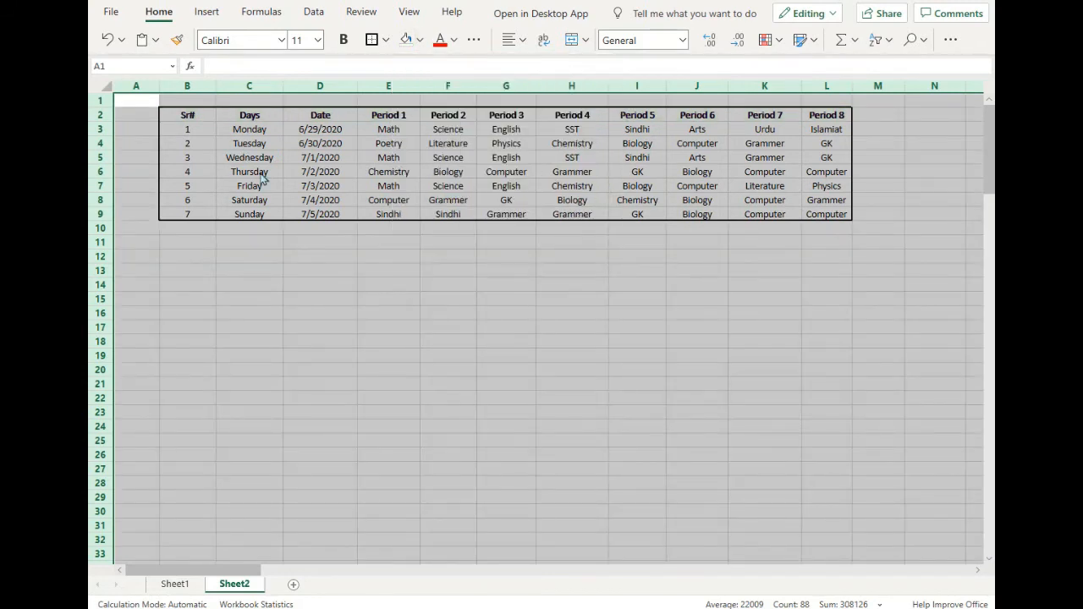
click(249, 146)
- Remove all borders from the timetable range B2:L9 on Sheet2
drag(185, 116, 833, 217)
click(387, 42)
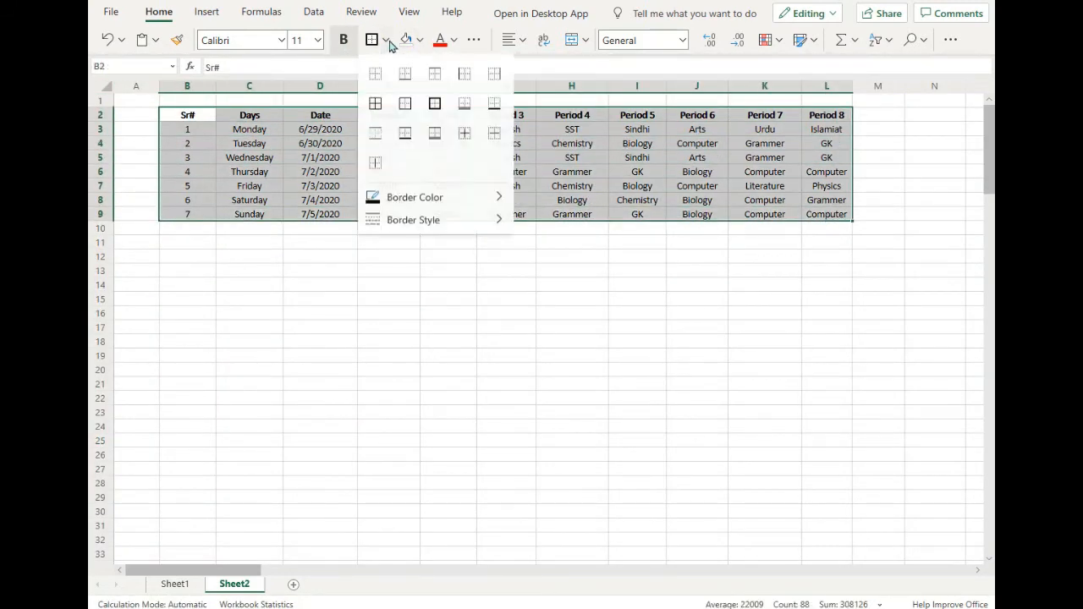
mouse_move(413, 221)
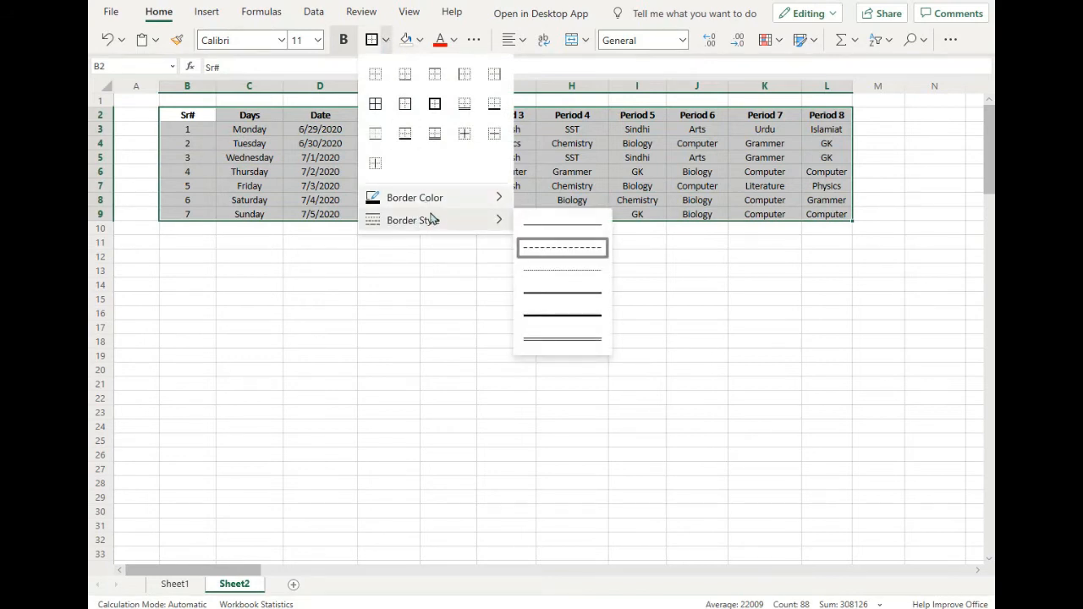
click(375, 75)
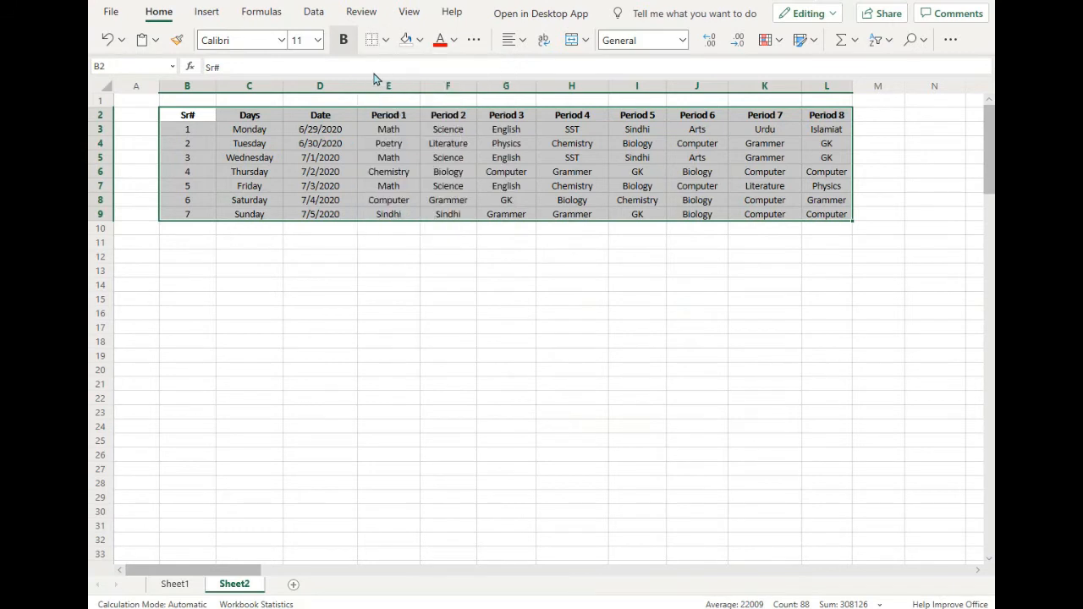
click(325, 136)
click(369, 189)
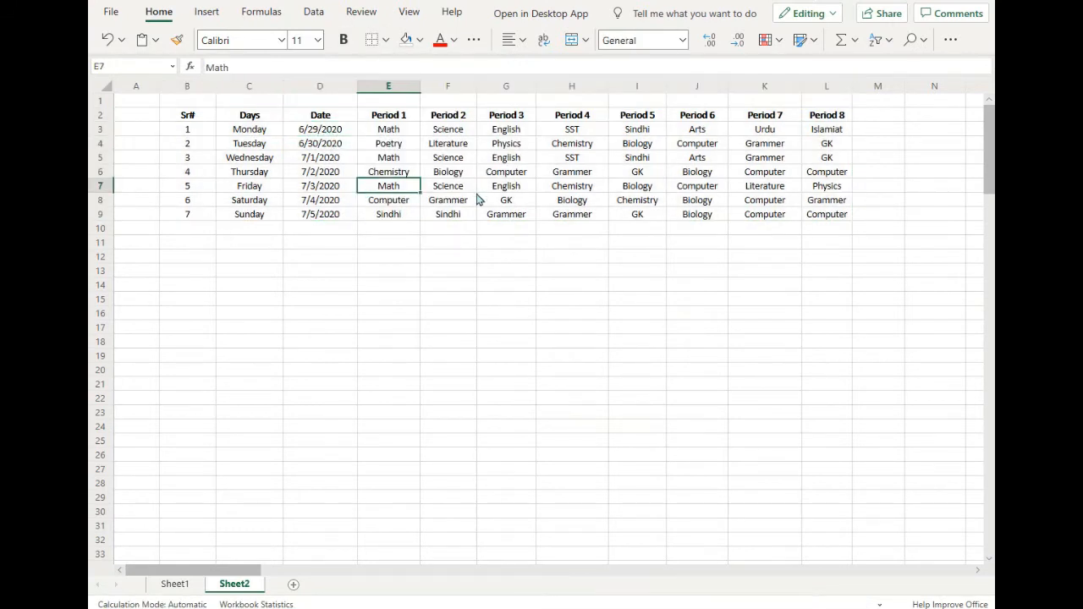
- Clear the Period 2 to Period 8 subject entries in F3:L9 on Sheet2
click(187, 118)
drag(467, 129, 830, 218)
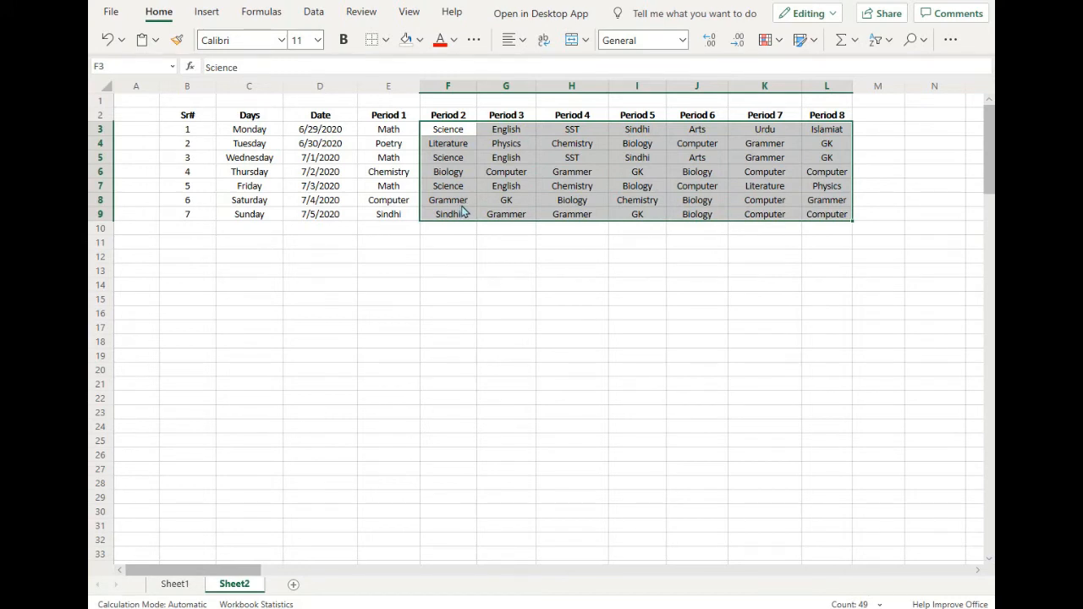
key(Delete)
- Write the formula =vlookup(E3:E9,'Sheet1'!F3:F9,1,0) in cell F3 of Sheet2
click(446, 132)
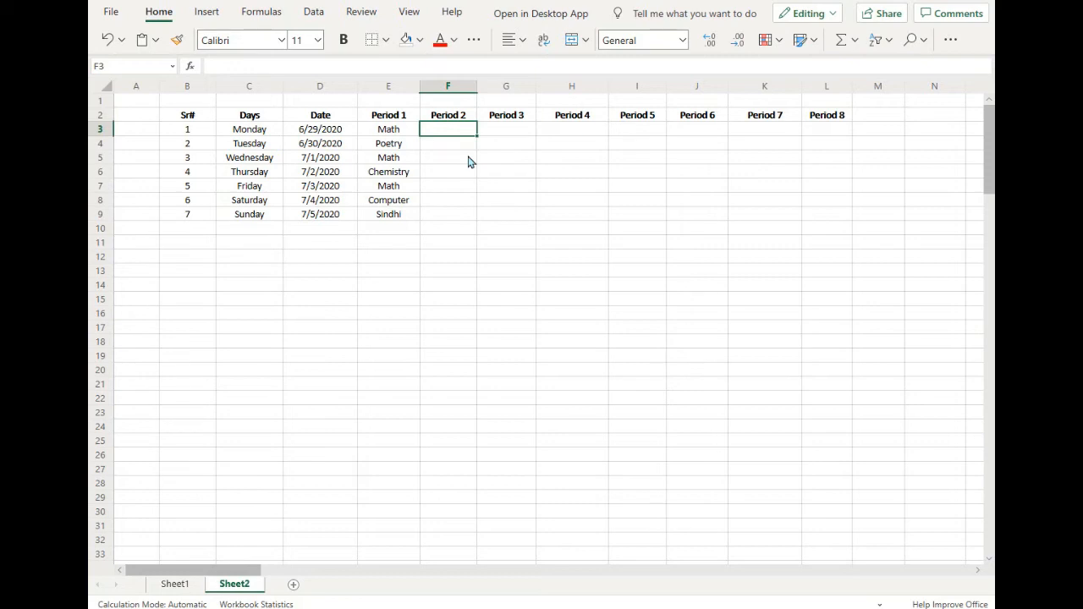
text(=)
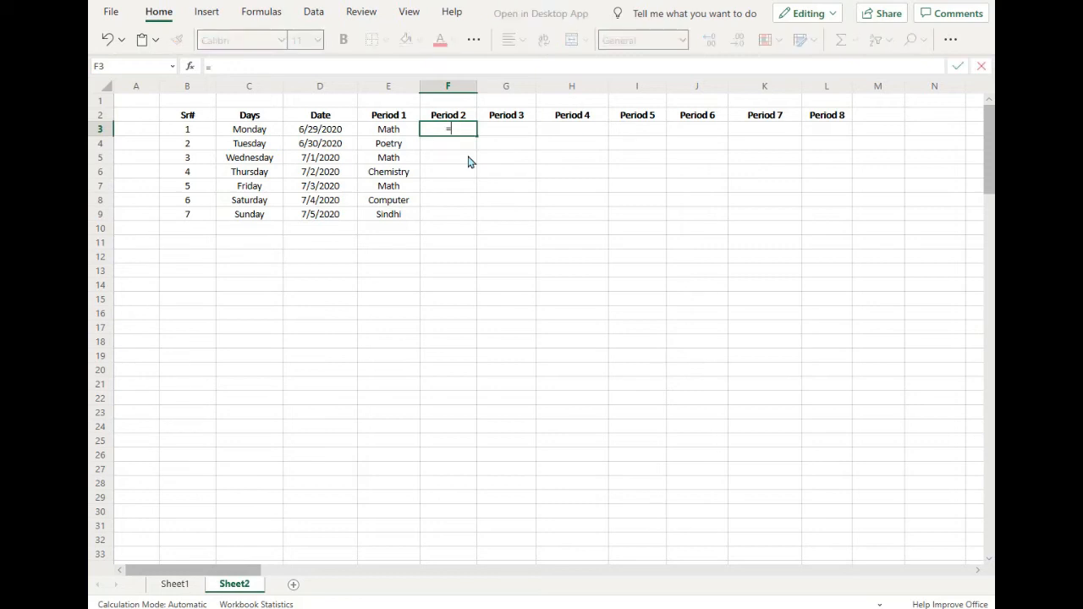
text(vlook)
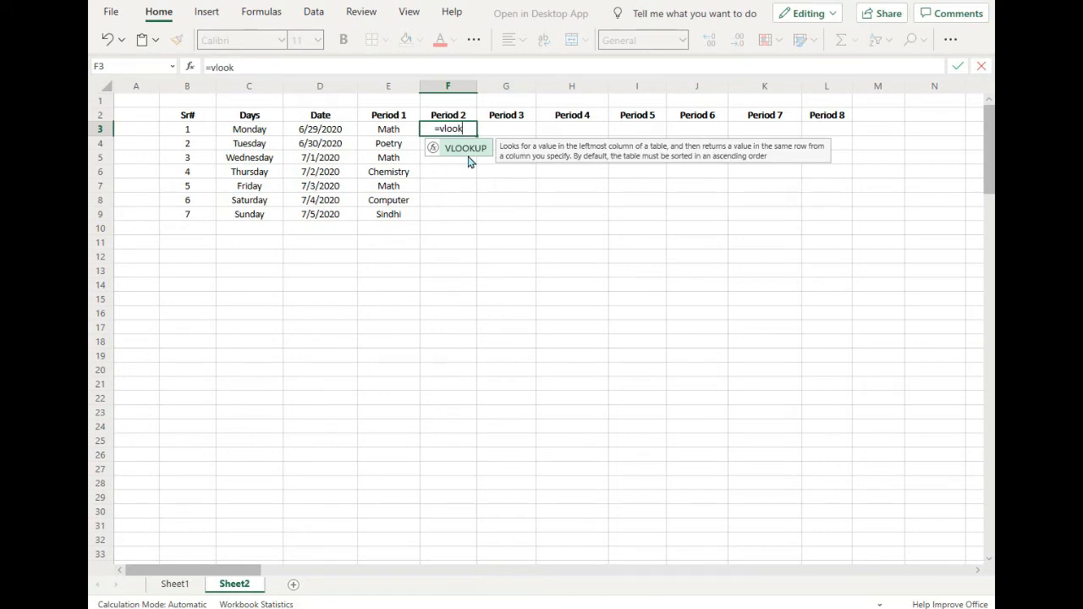
text(up()
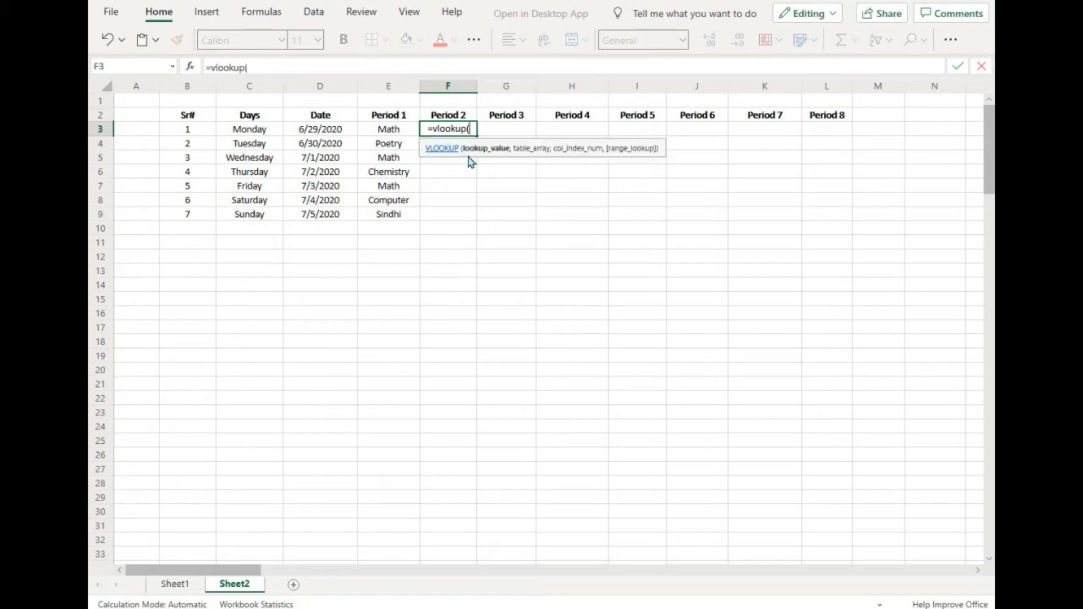
click(391, 133)
drag(392, 149, 396, 215)
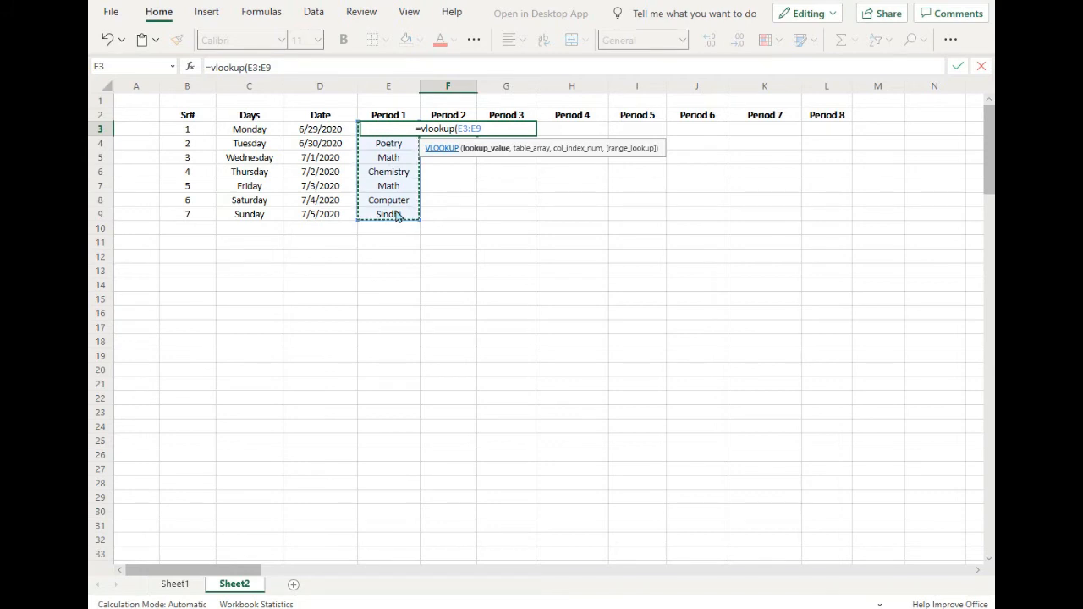
text(,)
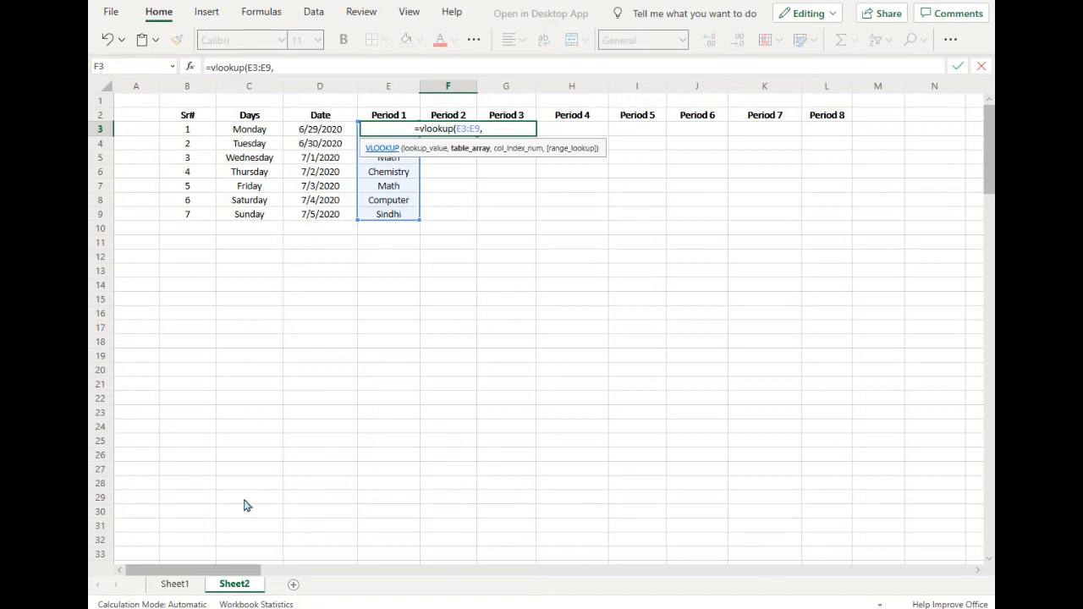
click(179, 585)
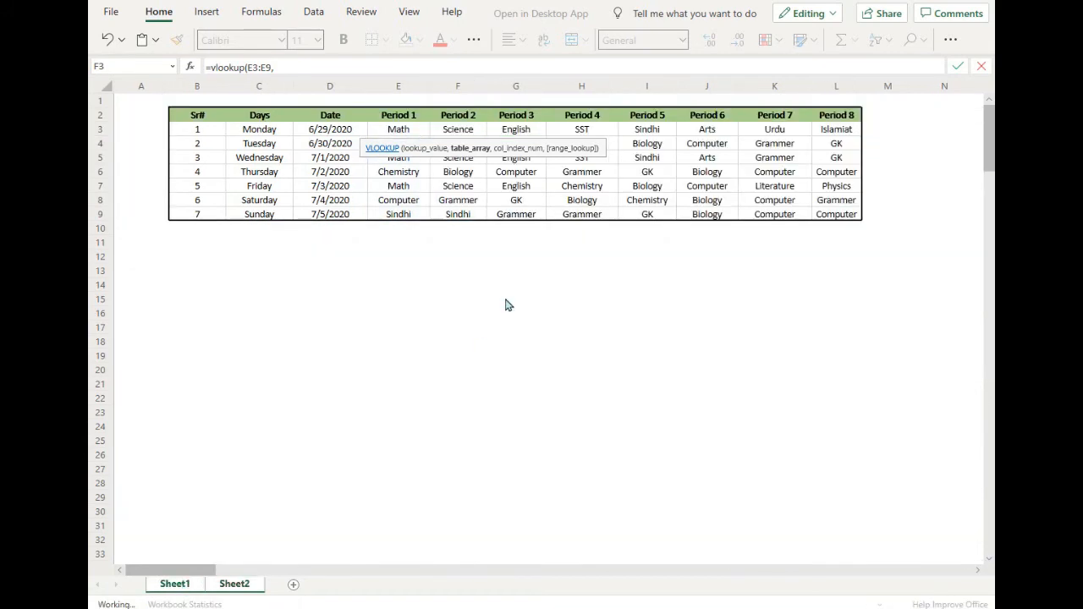
drag(457, 133, 463, 220)
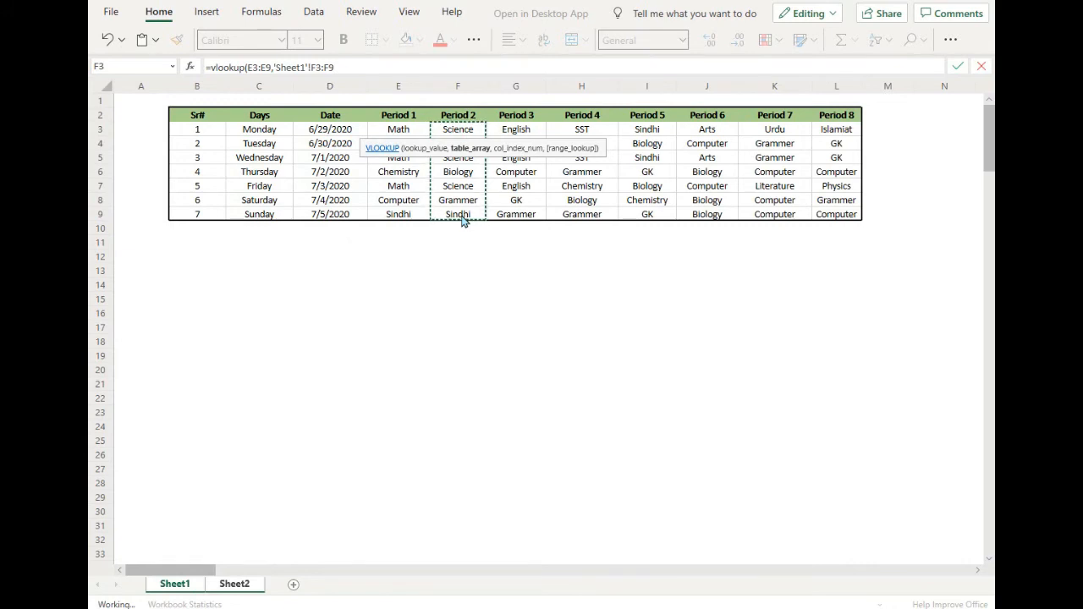
text(,)
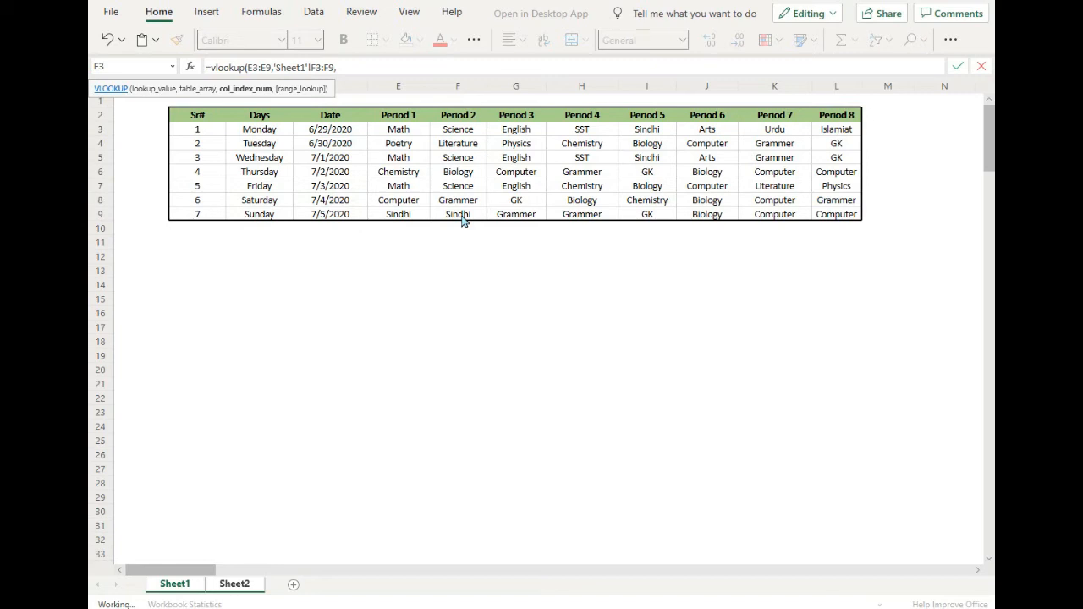
text(1,0)
key(Return)
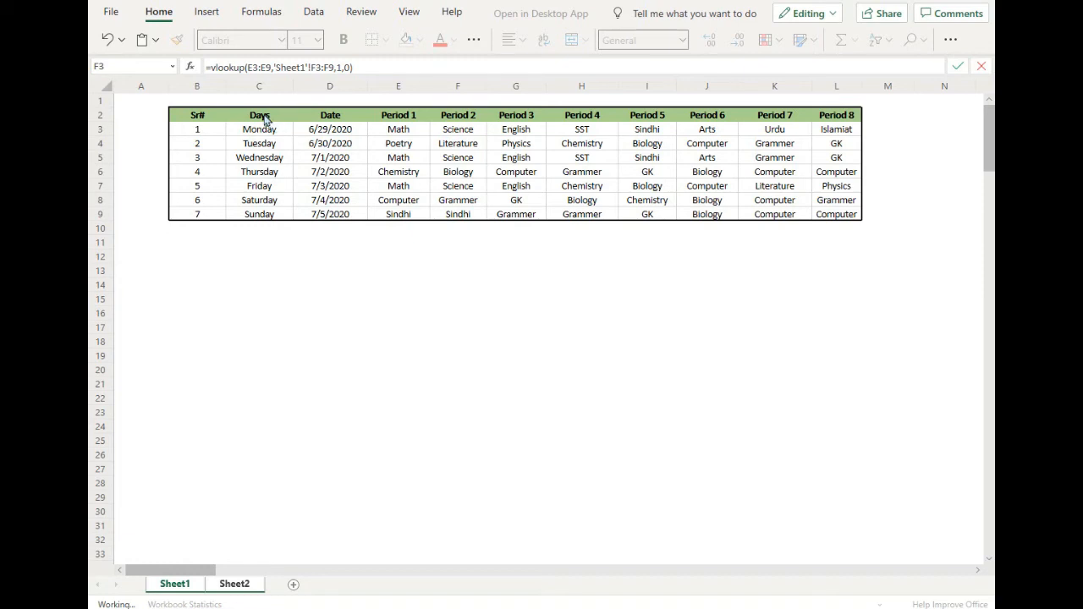
- Make both ranges in F3's VLOOKUP absolute, as $E$3:$E$9 and 'Sheet1'!$F$3:$F$9, and enter the formula on Sheet2
click(251, 68)
drag(290, 68, 335, 71)
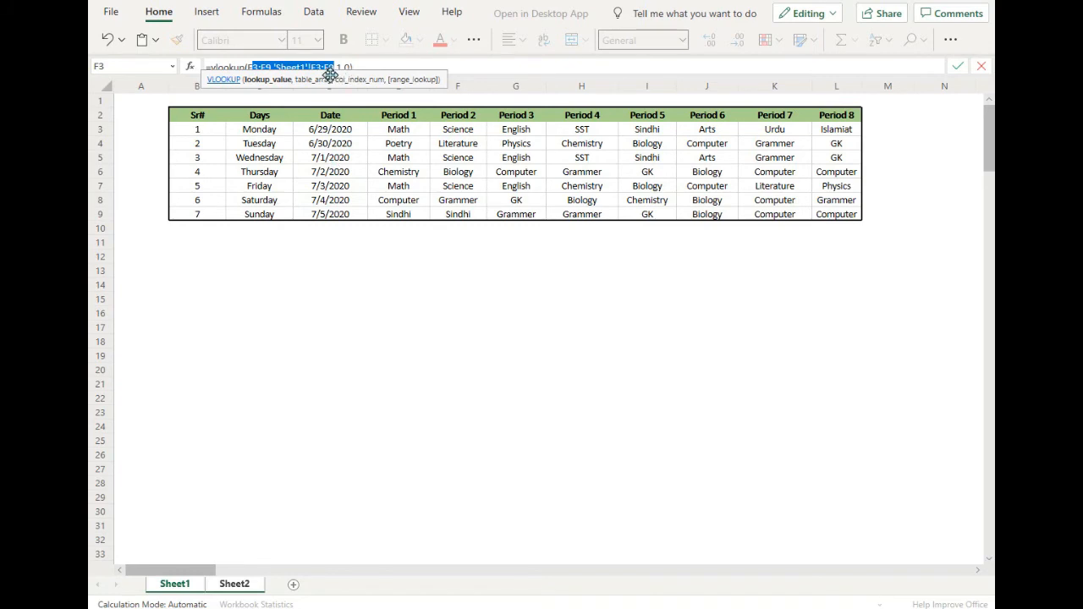
key(F4)
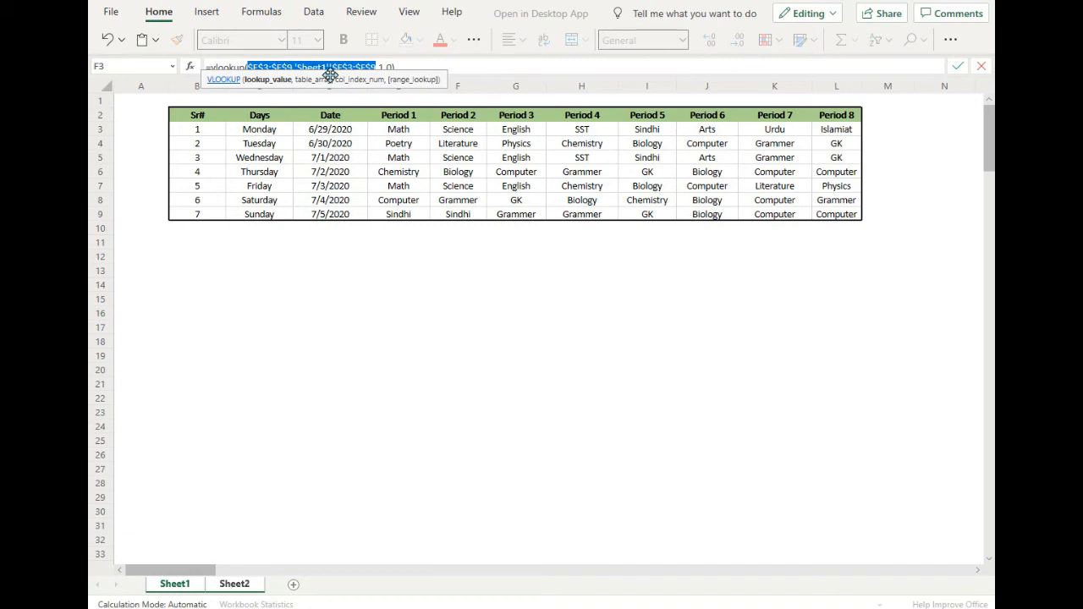
click(246, 584)
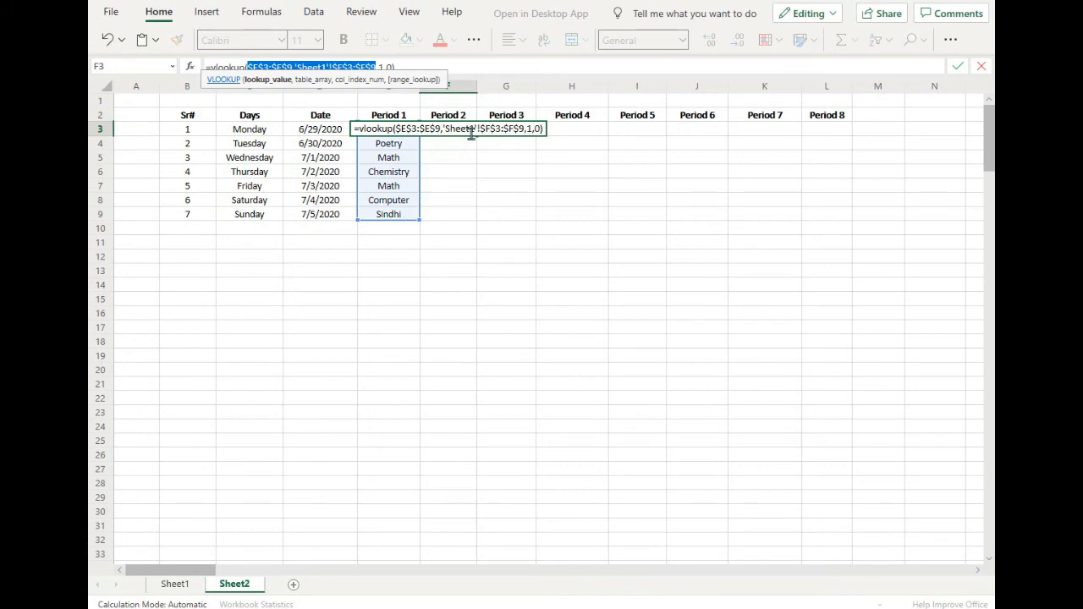
key(Return)
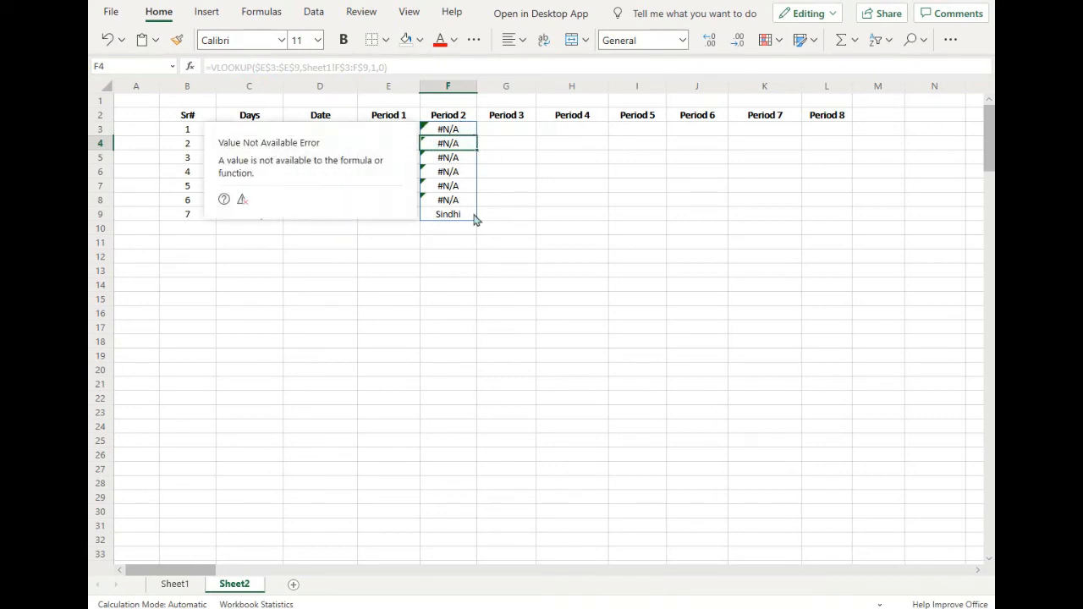
- Compare the Period 2 lookup output on Sheet2 with the Period 1 and Period 2 subjects on Sheet1
click(516, 191)
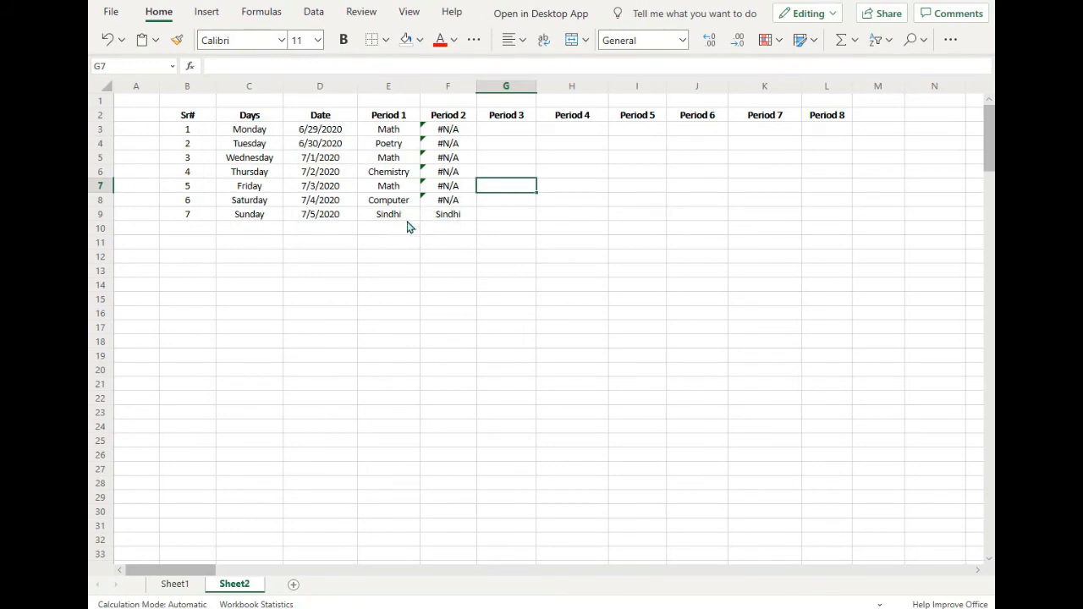
mouse_move(462, 218)
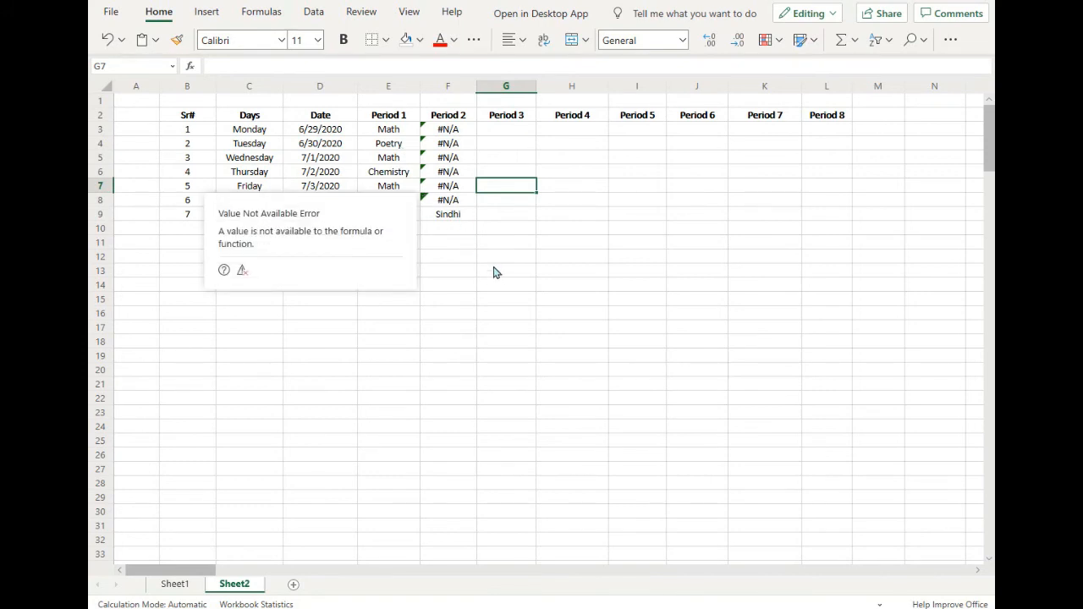
click(443, 219)
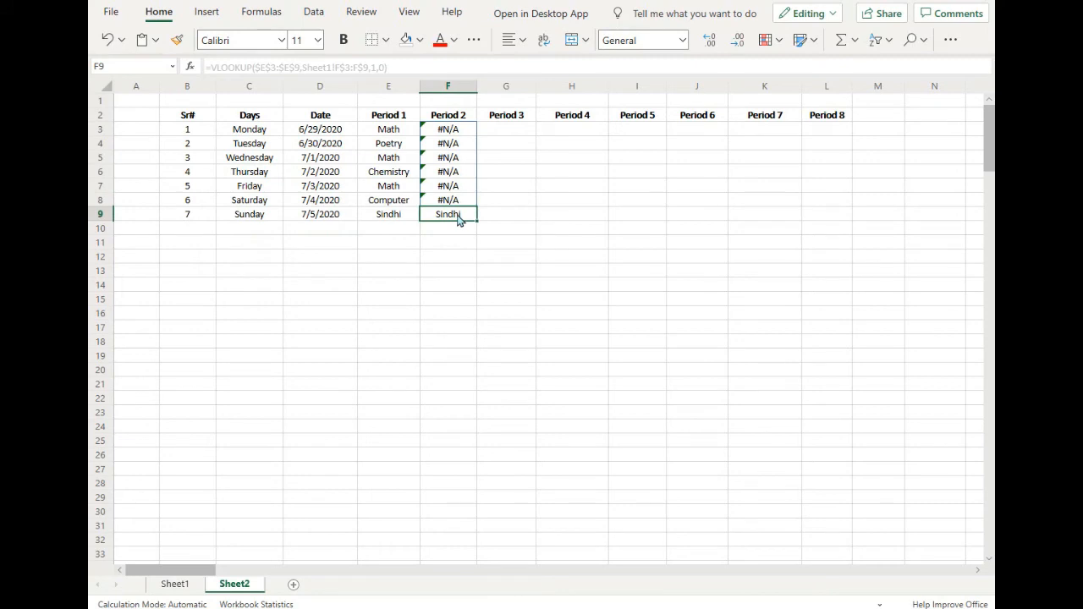
mouse_move(406, 133)
click(174, 584)
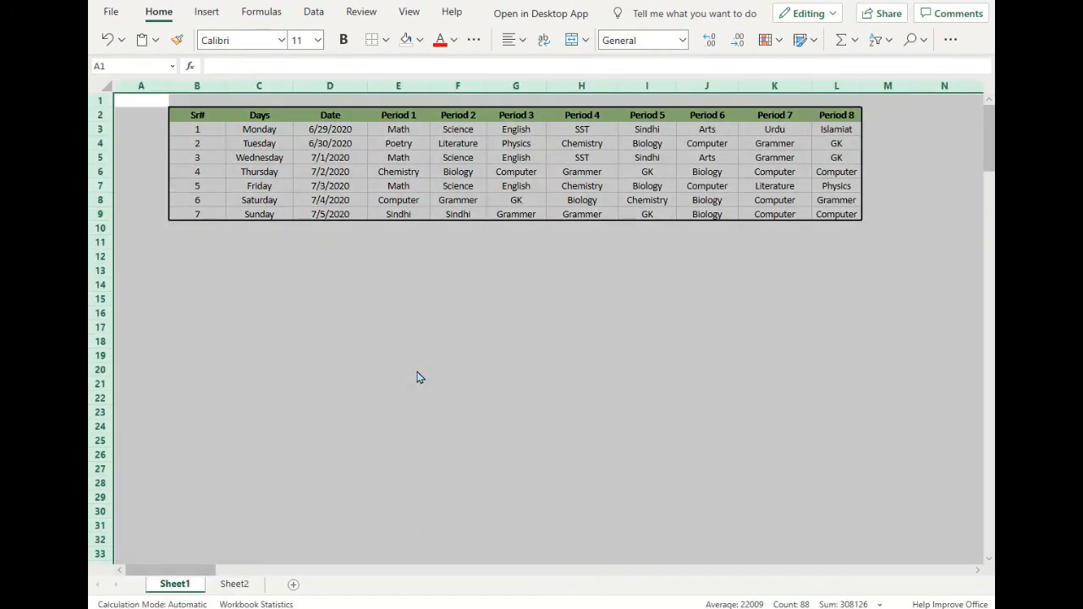
click(435, 203)
click(407, 219)
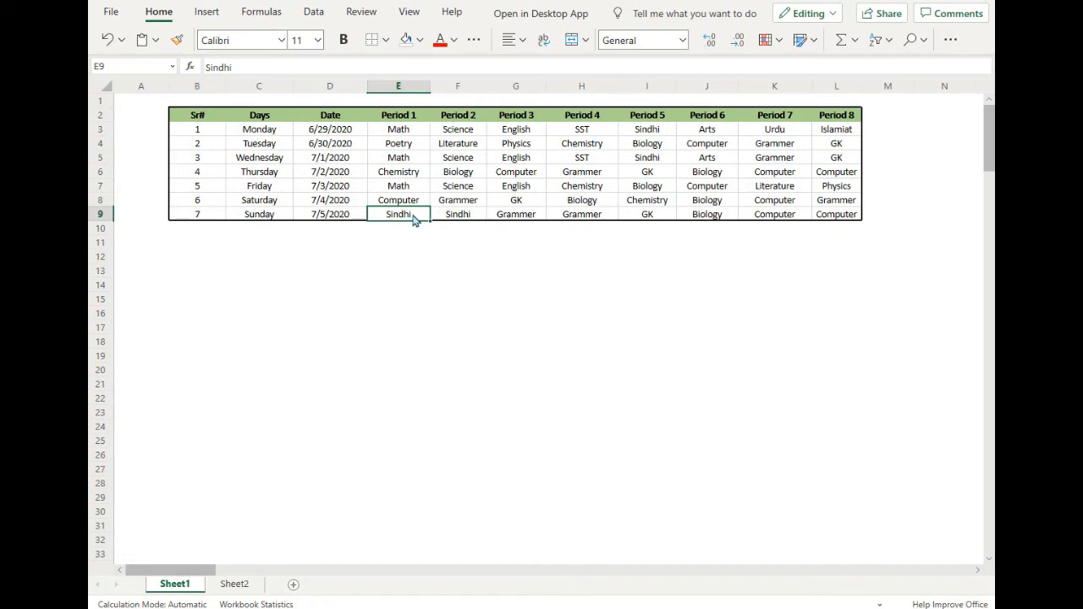
click(472, 218)
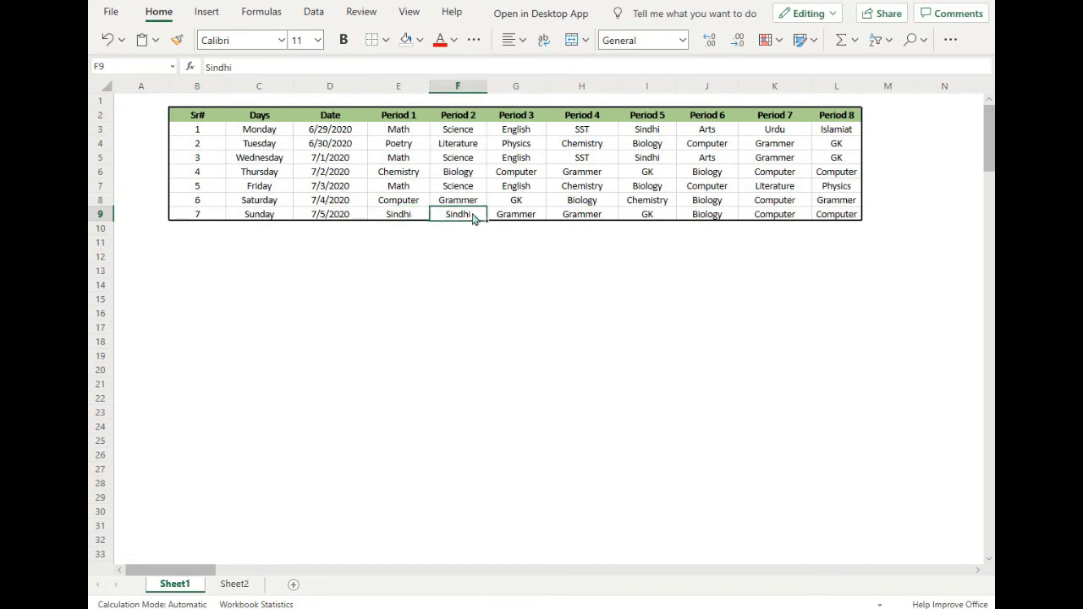
drag(401, 214, 470, 217)
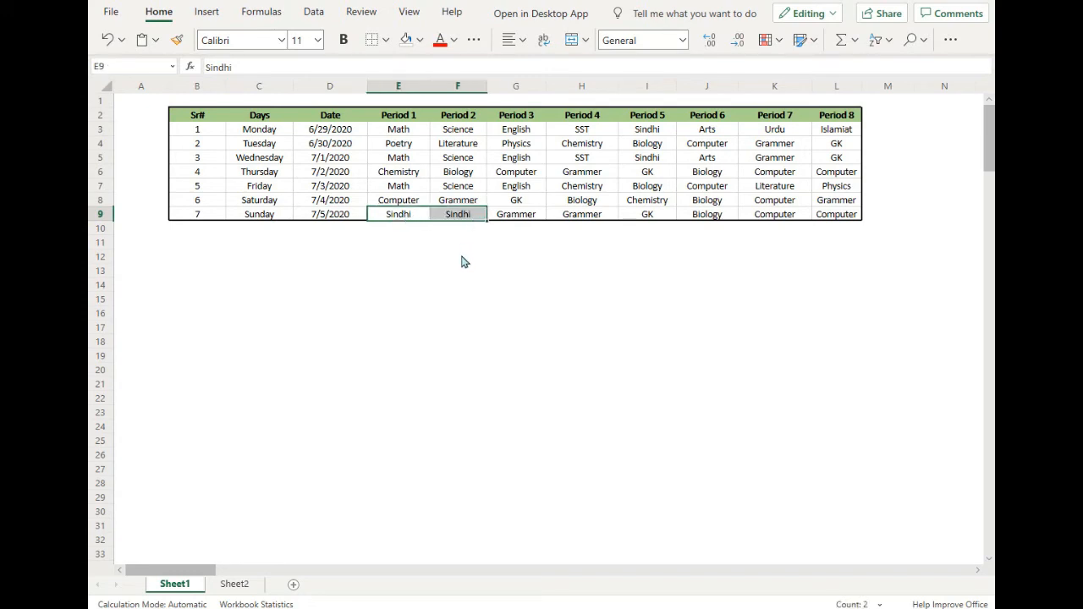
click(412, 203)
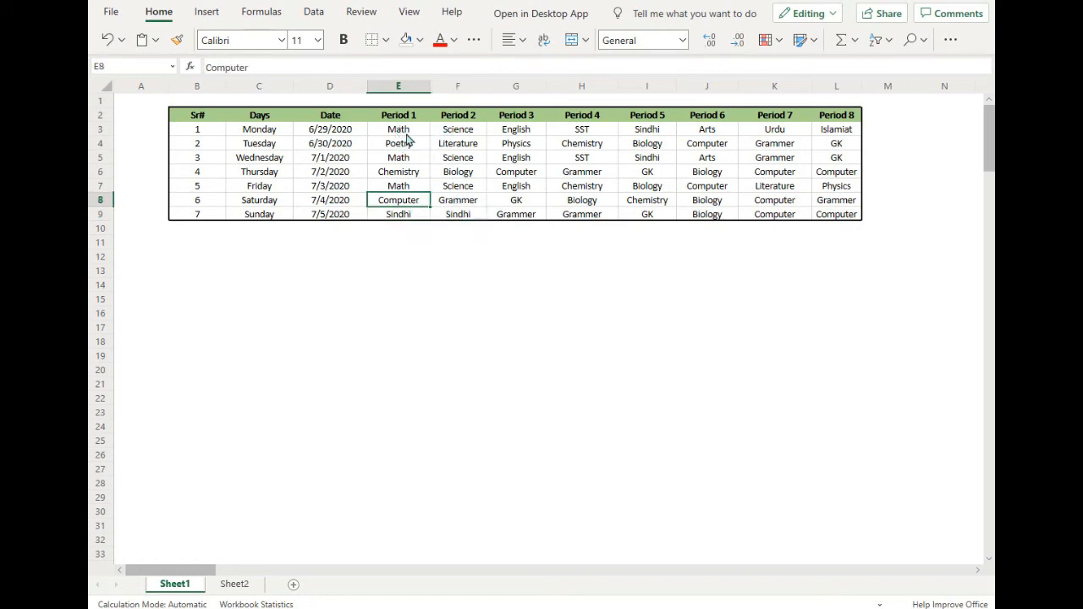
click(473, 135)
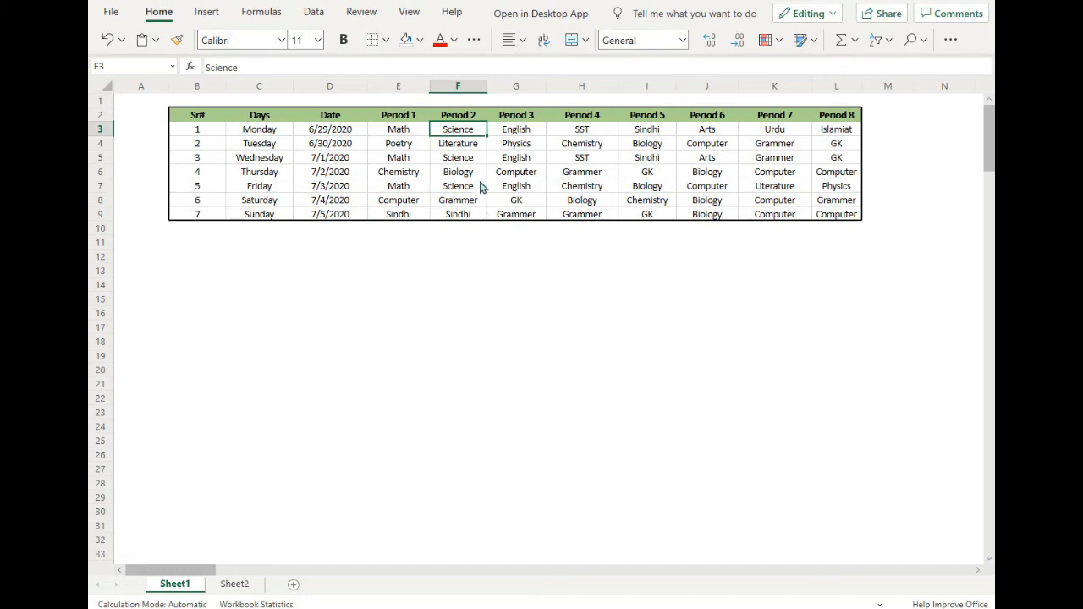
click(236, 587)
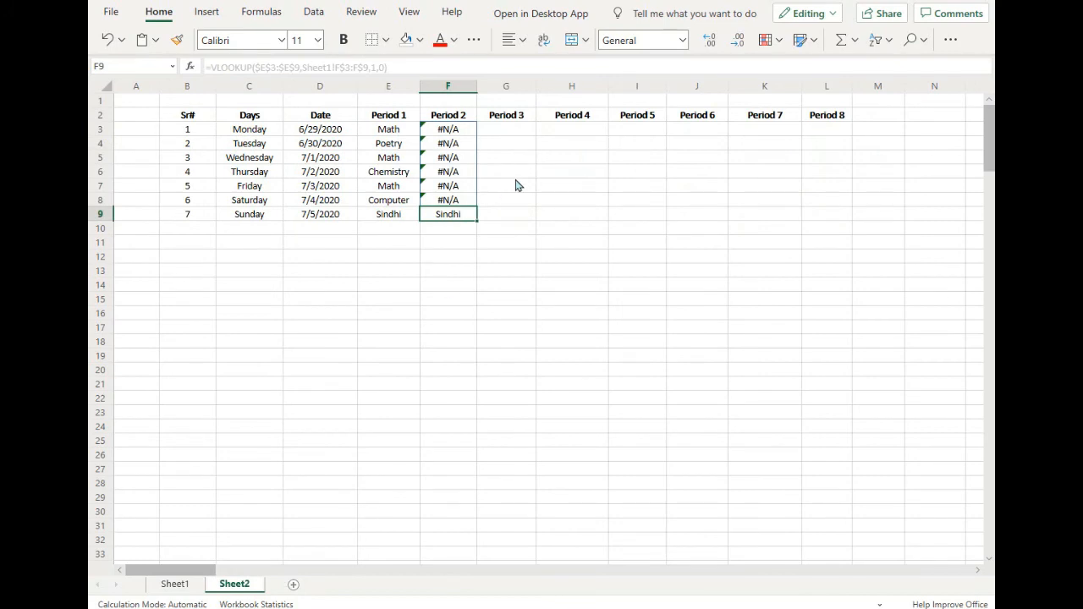